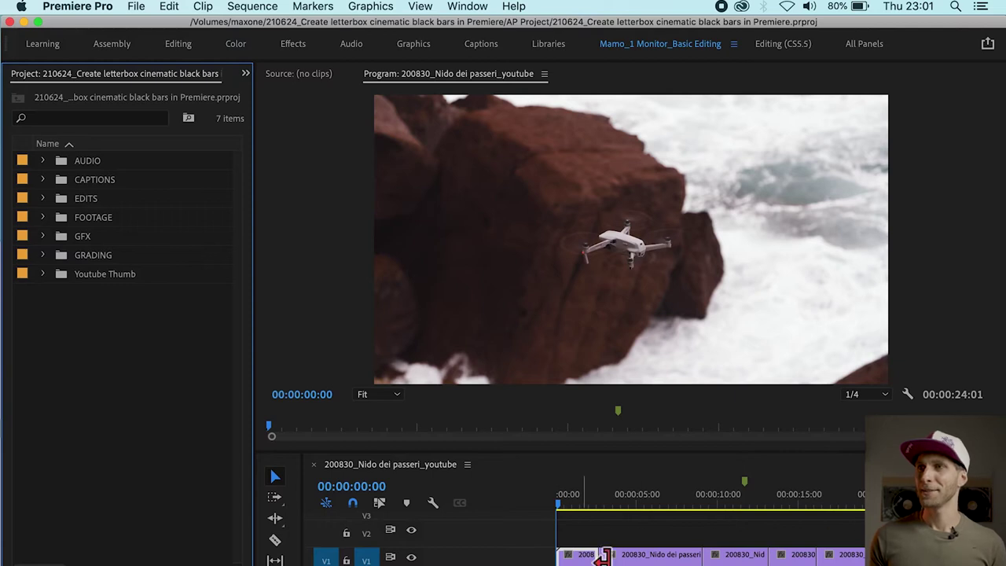
Step: Preview the drone footage, then show a widened Essential Graphics panel
key(space)
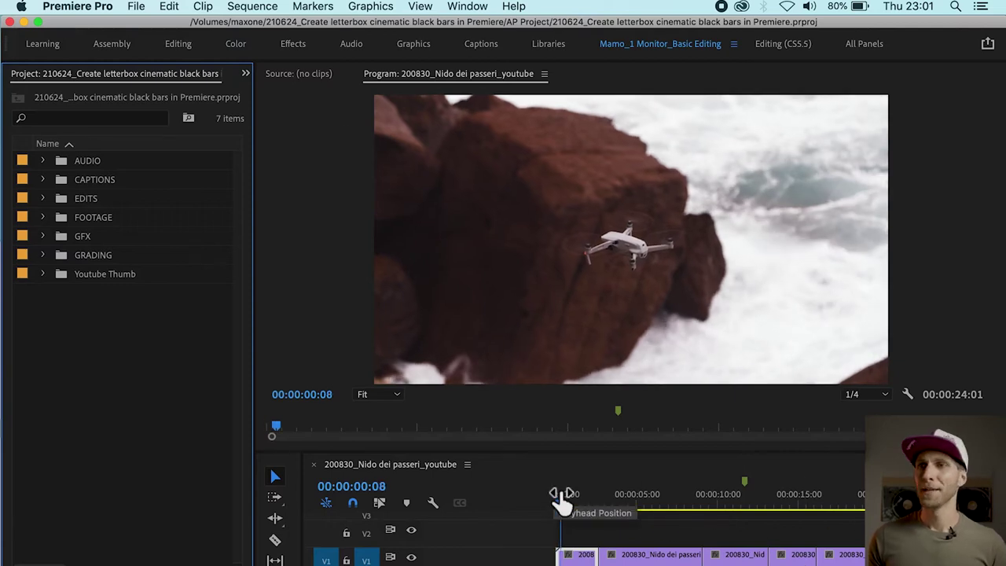
drag(575, 500, 521, 512)
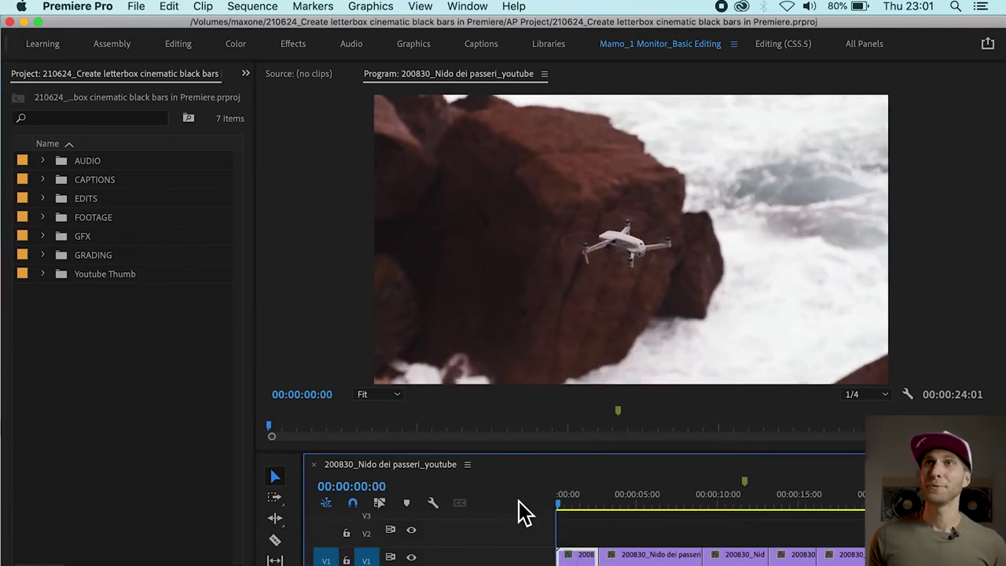
click(465, 8)
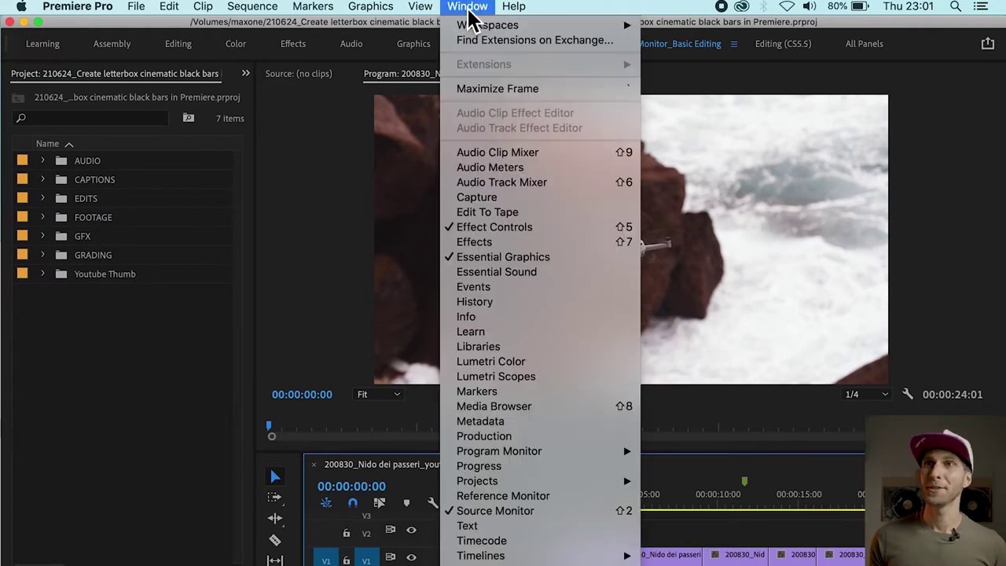
click(511, 257)
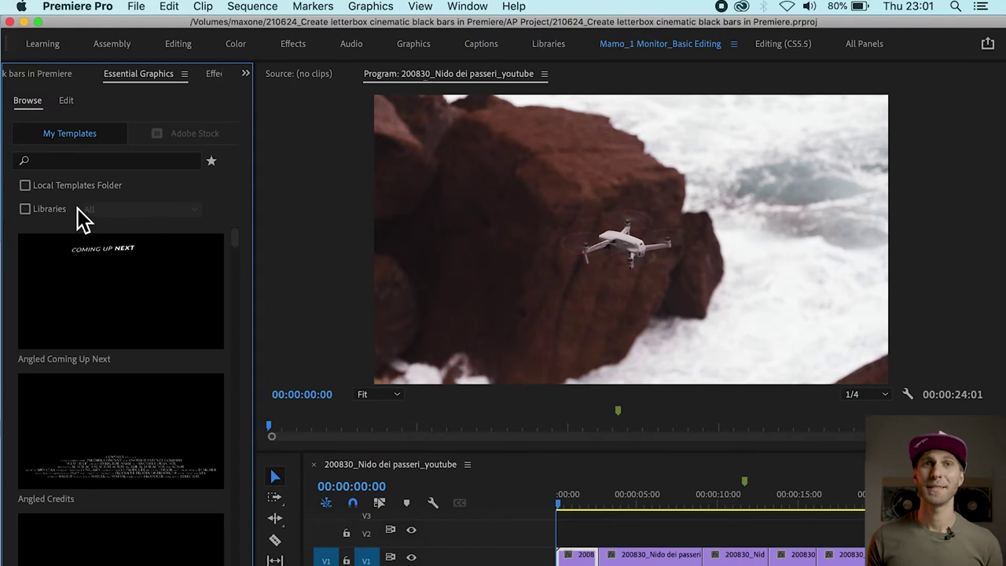
drag(263, 132, 315, 138)
Step: Add a new Rectangle shape layer from the Edit tab
click(66, 101)
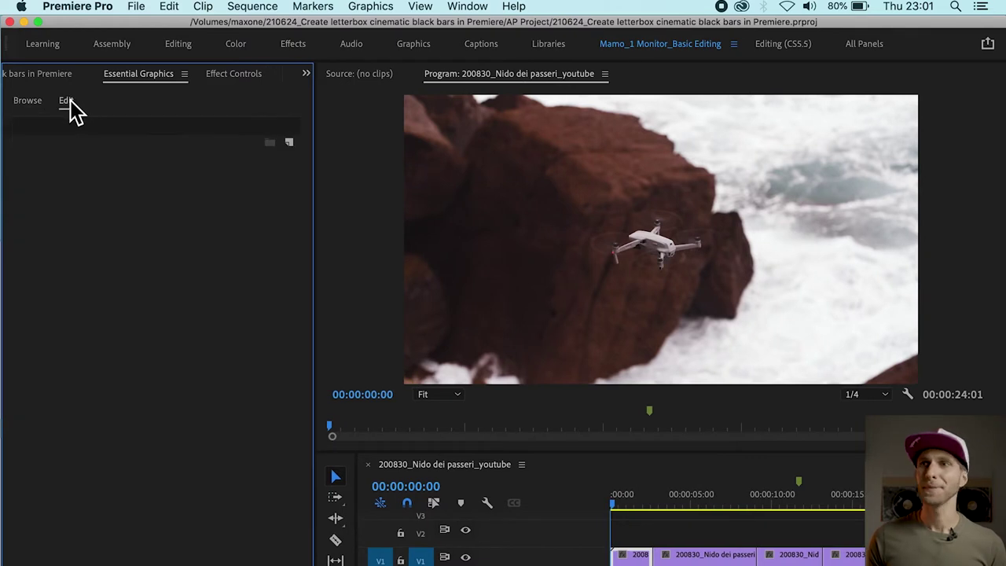
click(290, 144)
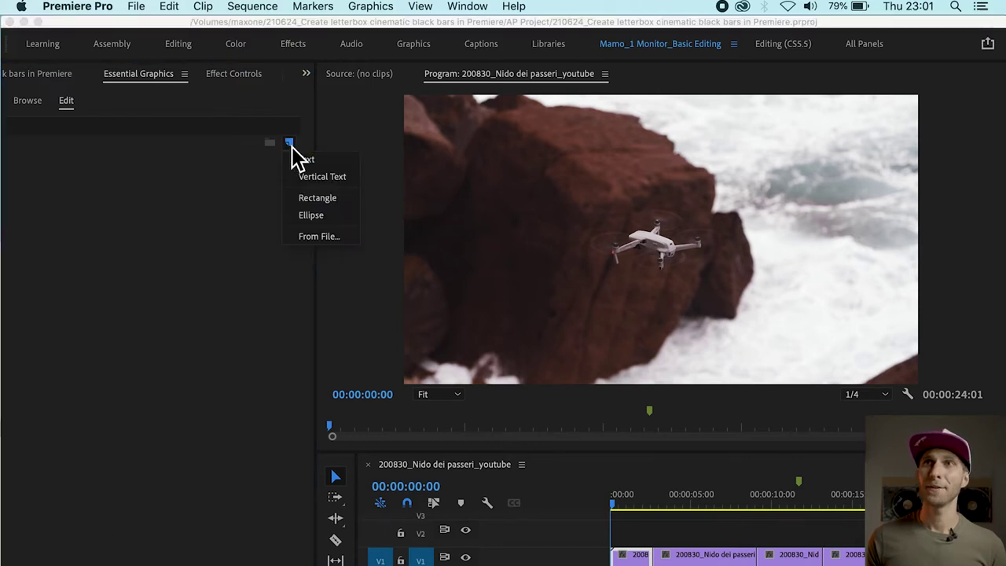
click(347, 203)
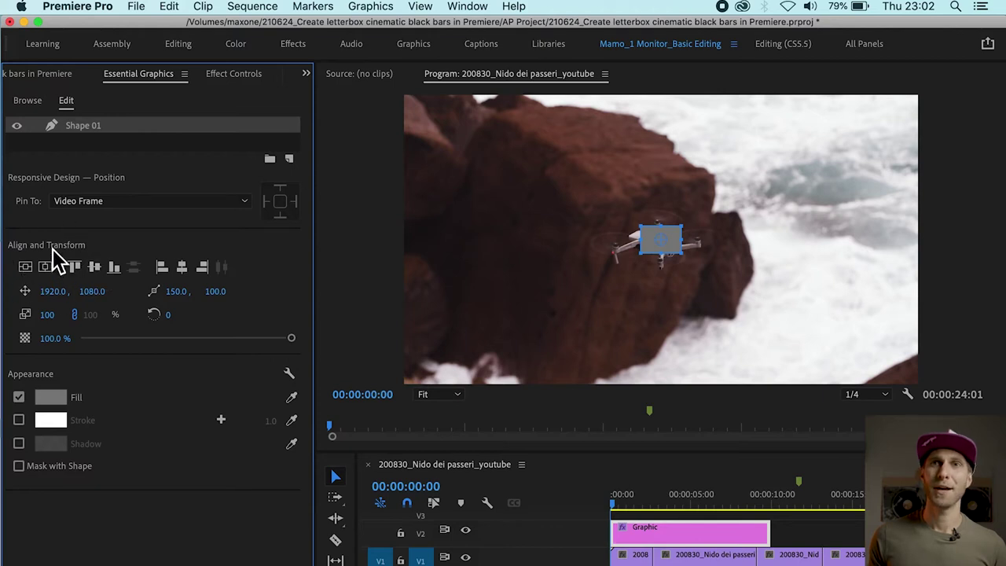
Step: Set the rectangle's fill colour to pure black 000000
click(52, 398)
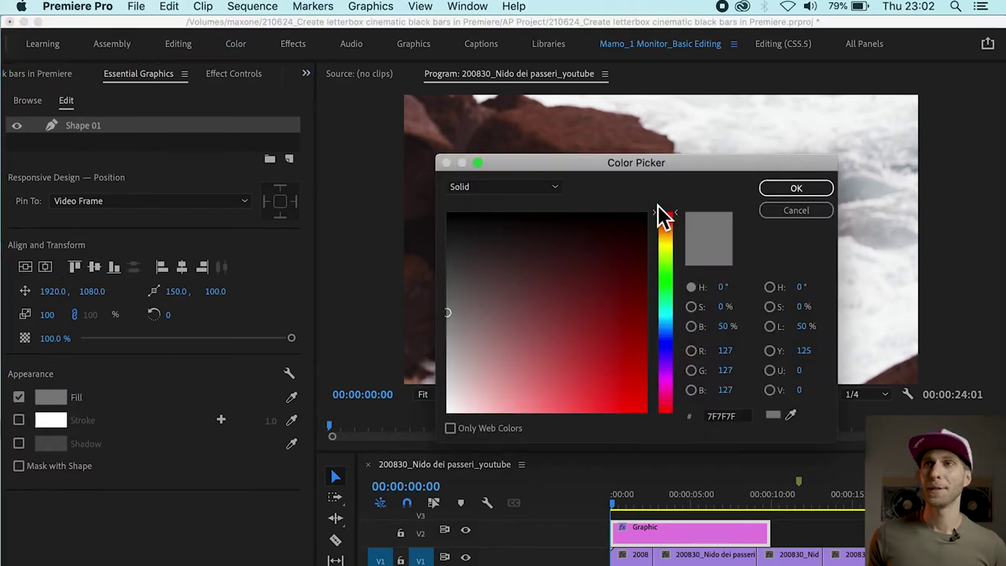
drag(654, 169, 426, 183)
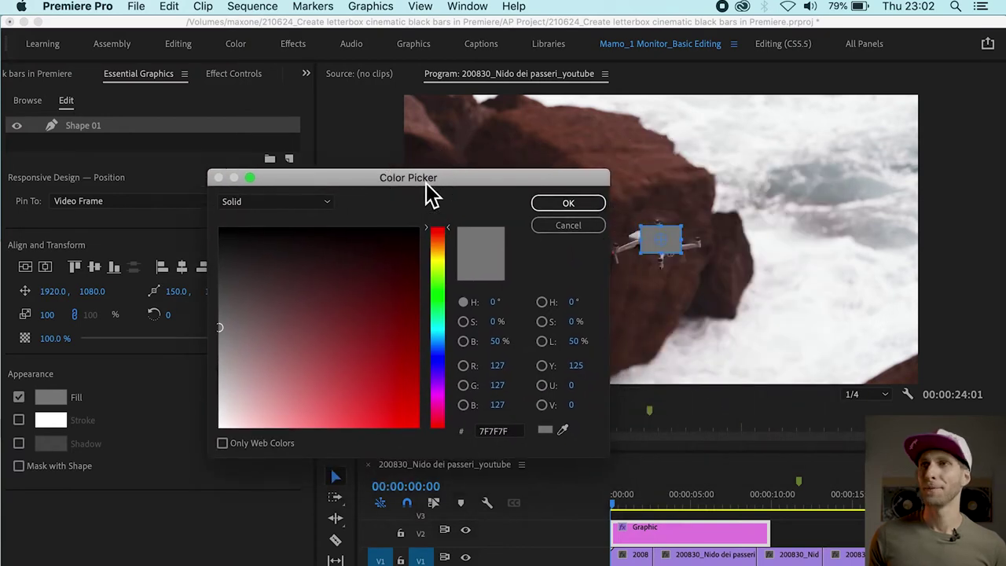
click(249, 236)
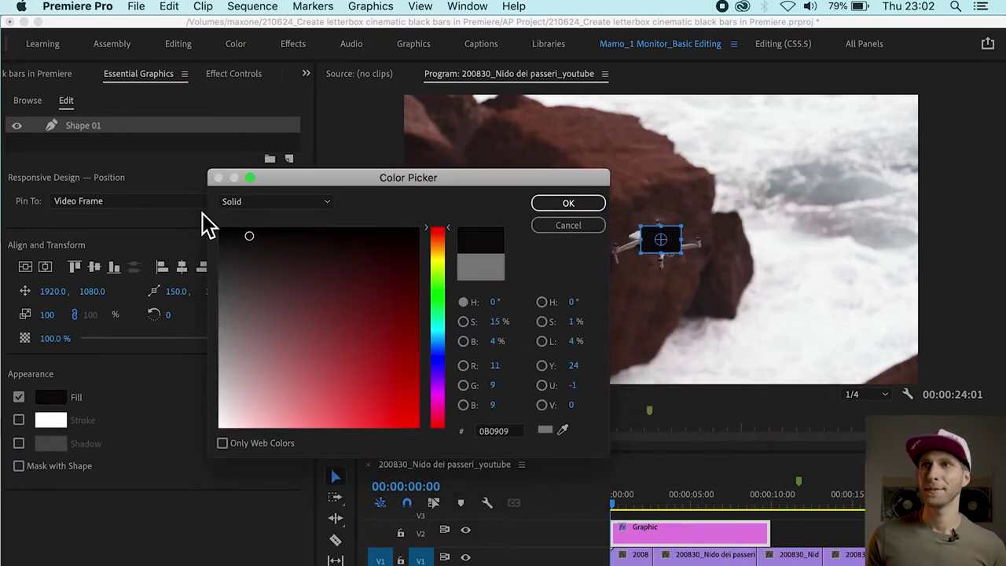
click(219, 228)
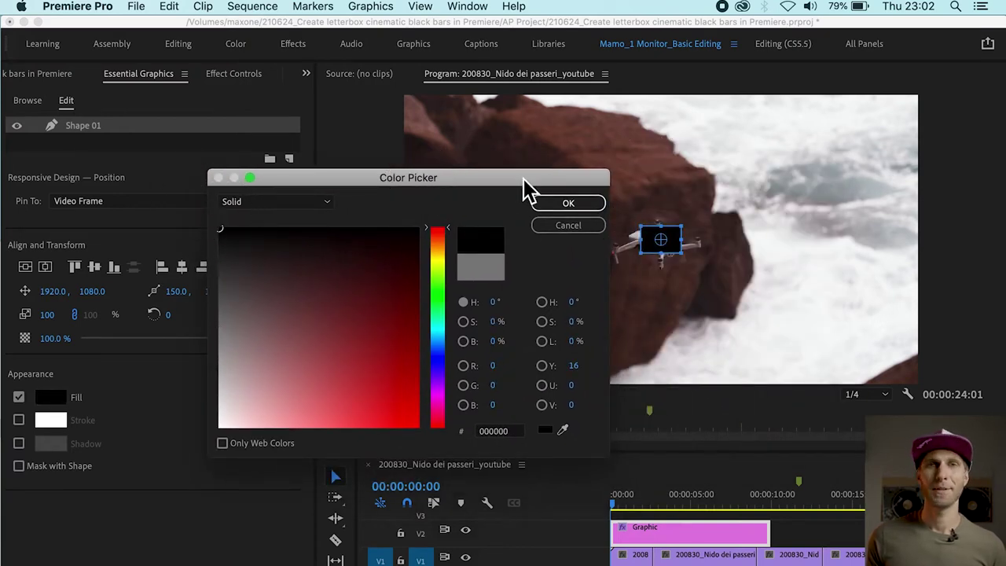
click(561, 203)
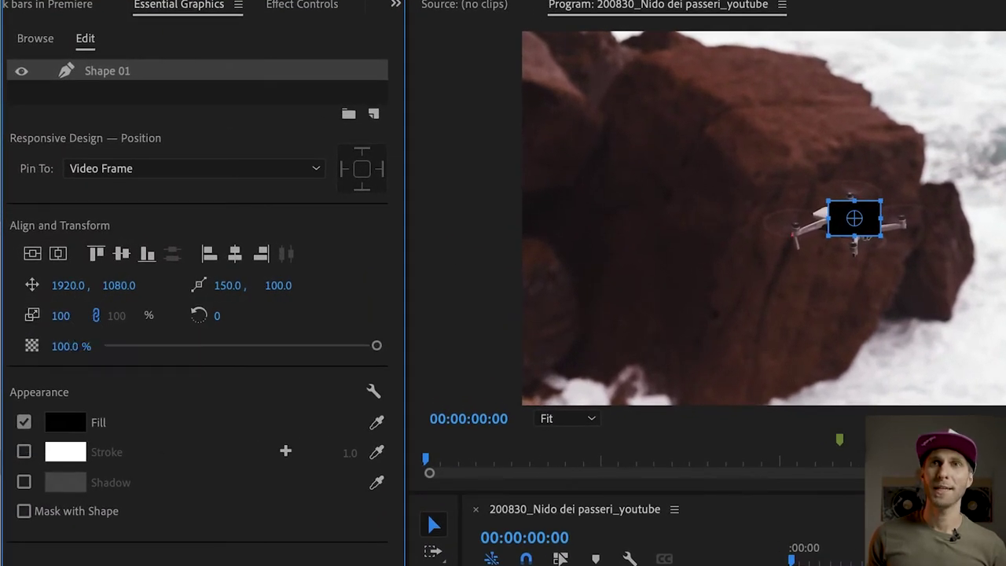
Step: Scrub the rectangle's Scale up to 1323 so it spans the whole frame
drag(60, 316, 398, 318)
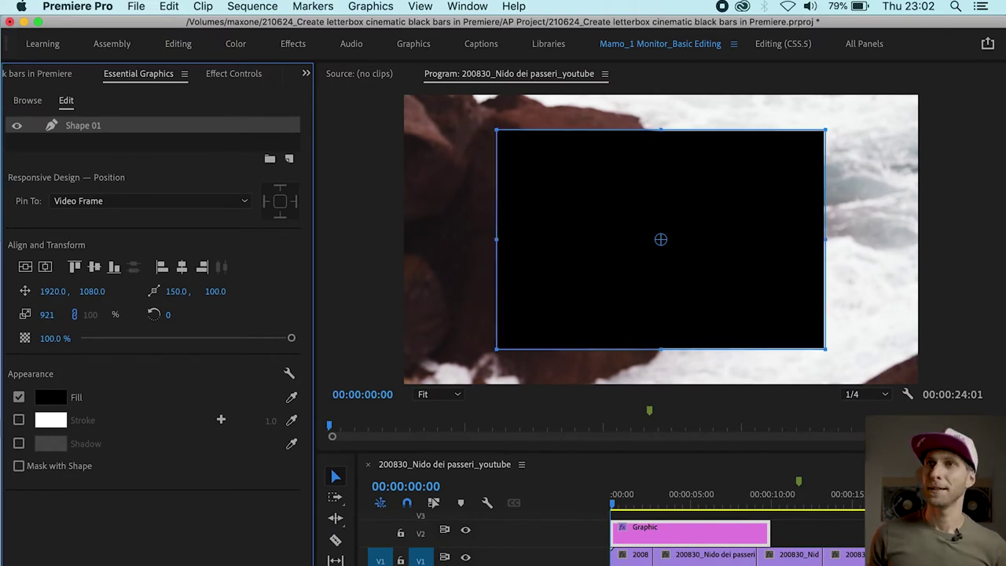
drag(16, 318, 134, 318)
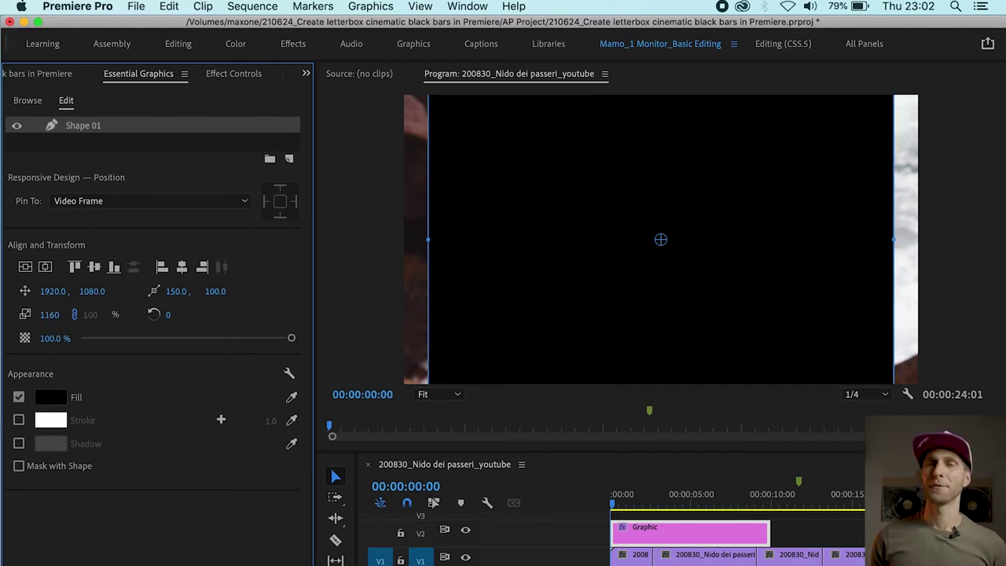
drag(134, 318, 206, 318)
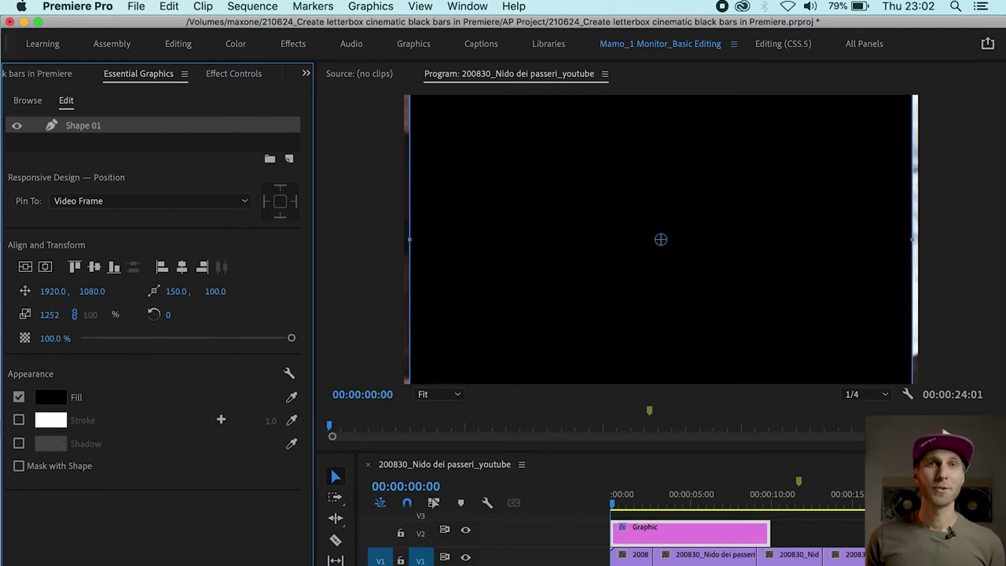
drag(206, 318, 236, 318)
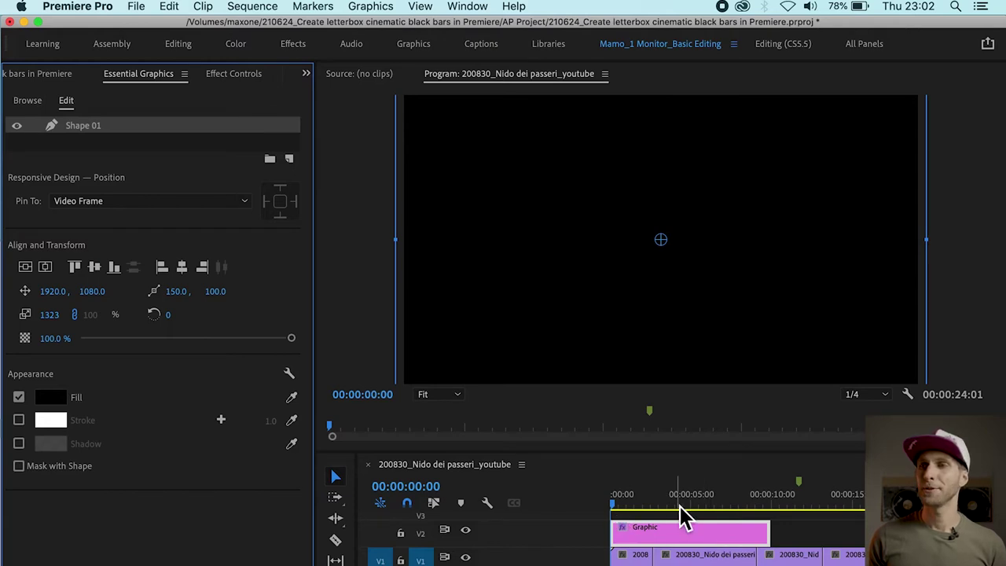
Step: Extend the V2 Graphic clip to the end of the footage, check it, and select it
click(684, 534)
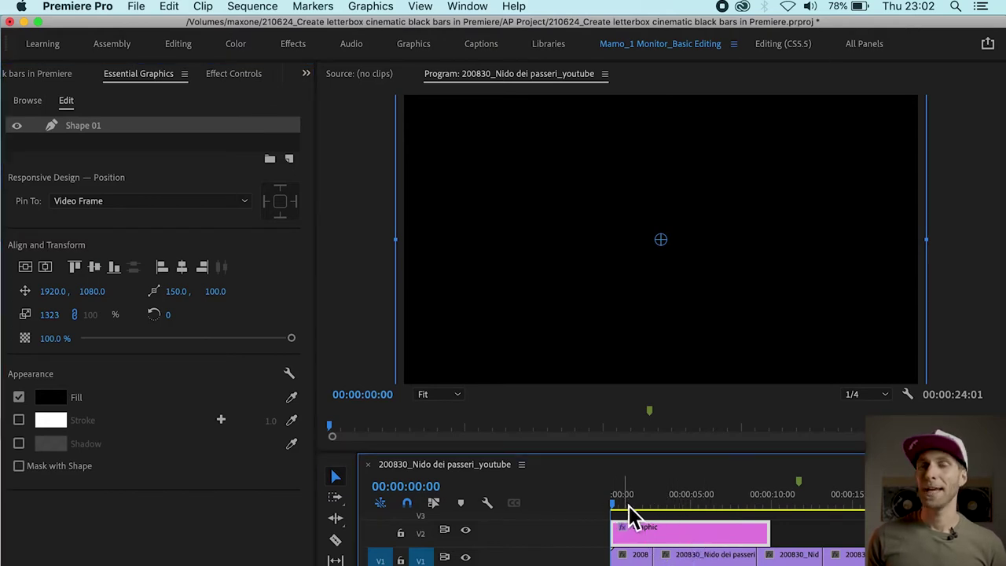
scroll(809, 543, down, 1)
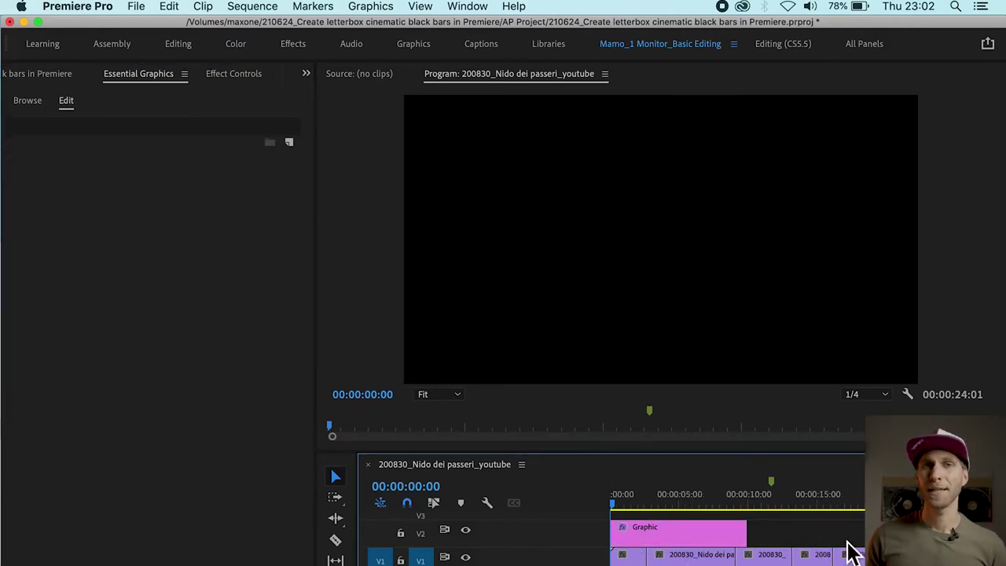
drag(746, 535, 940, 541)
drag(622, 500, 584, 500)
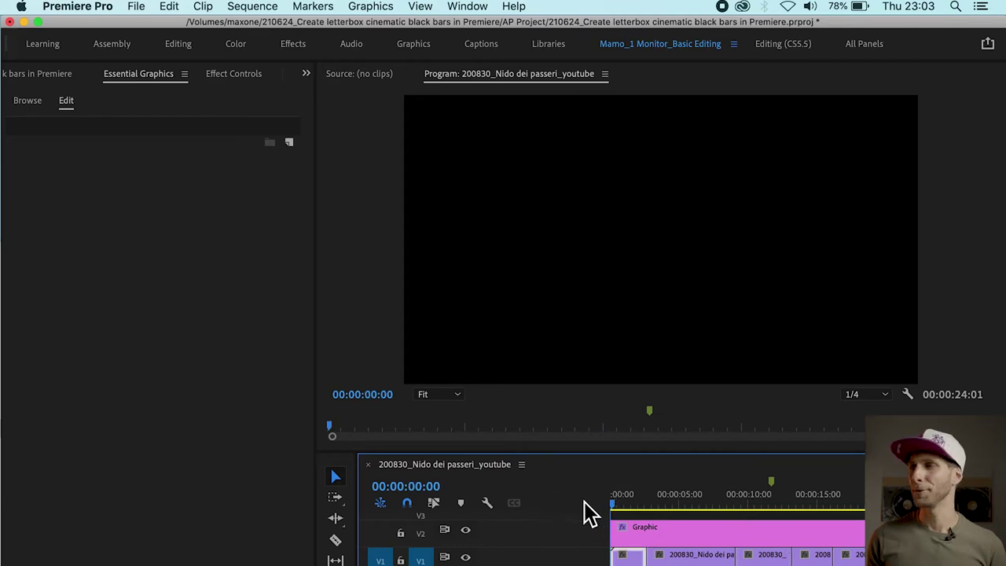
click(638, 539)
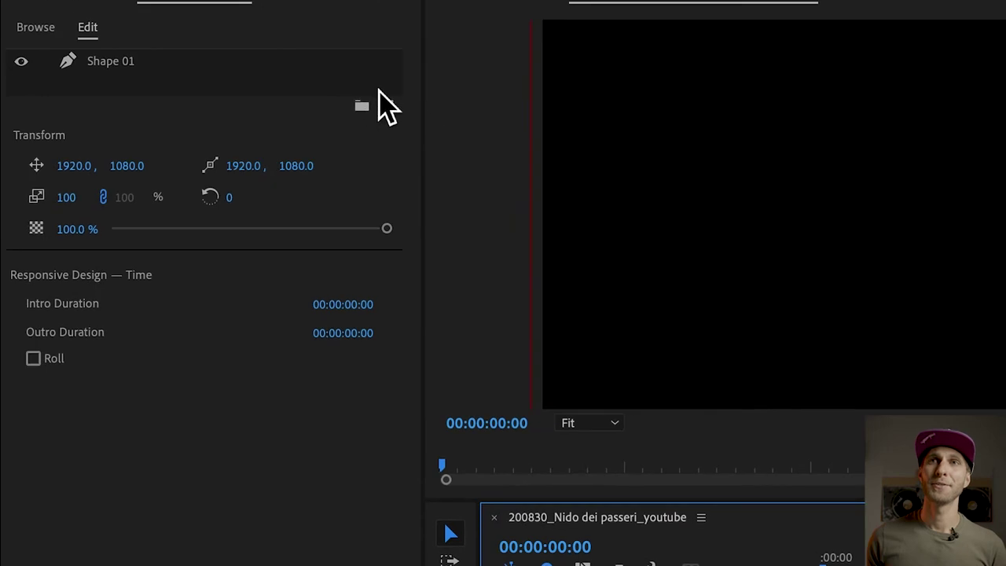
Step: Rename the Shape 01 layer to 'Black letterbox' via its right-click Rename option
click(122, 63)
right_click(123, 63)
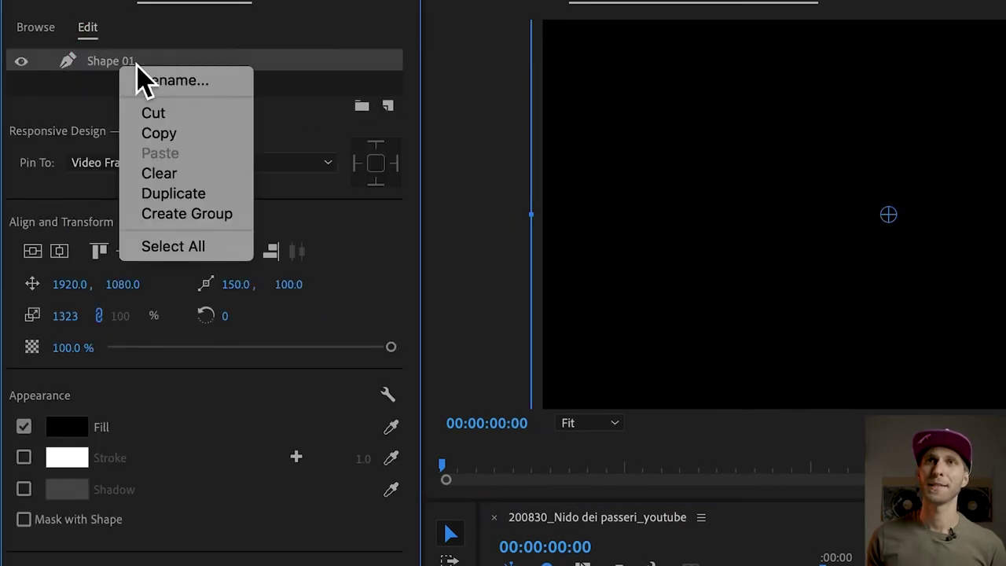
click(222, 82)
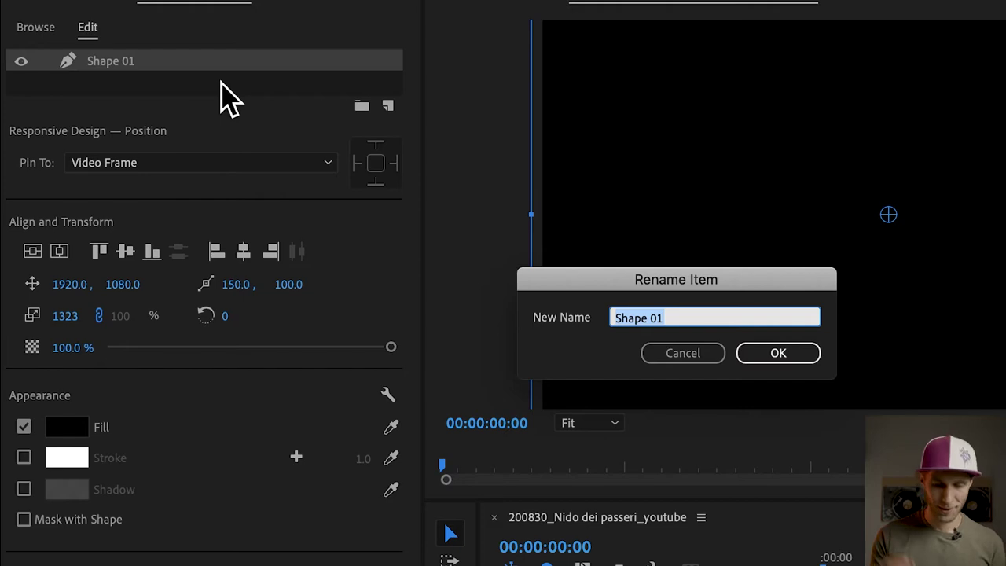
text(Black)
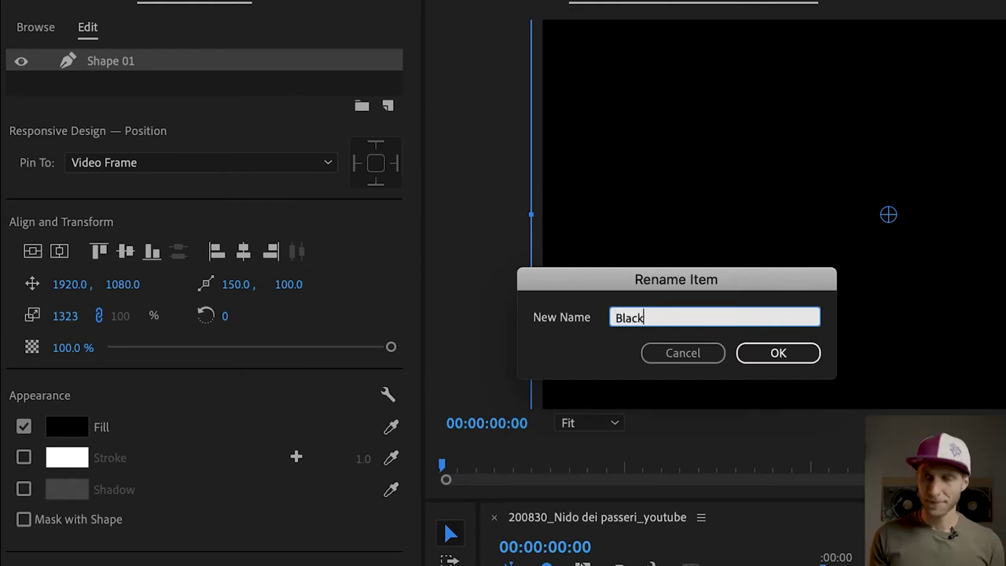
text( letterbox)
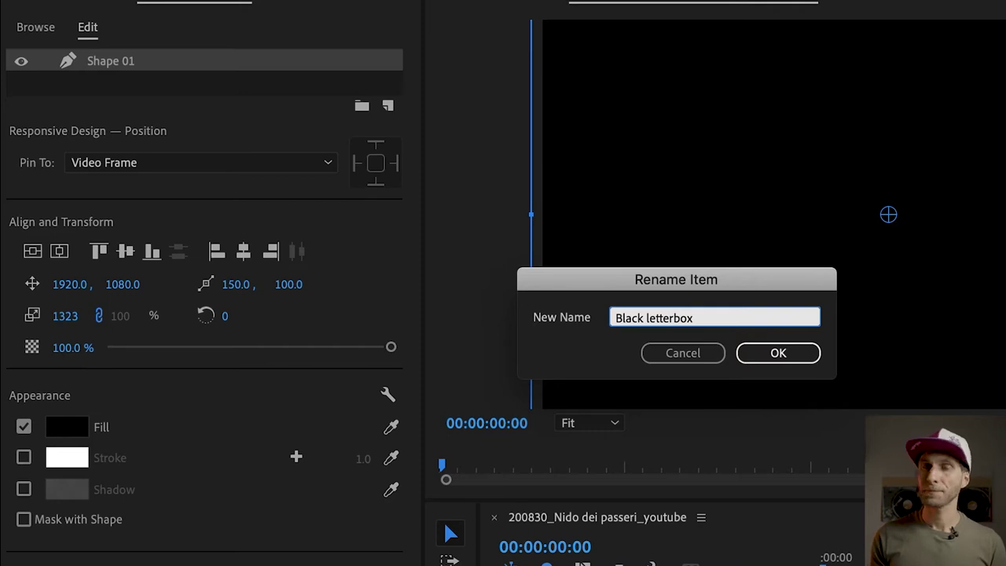
click(799, 352)
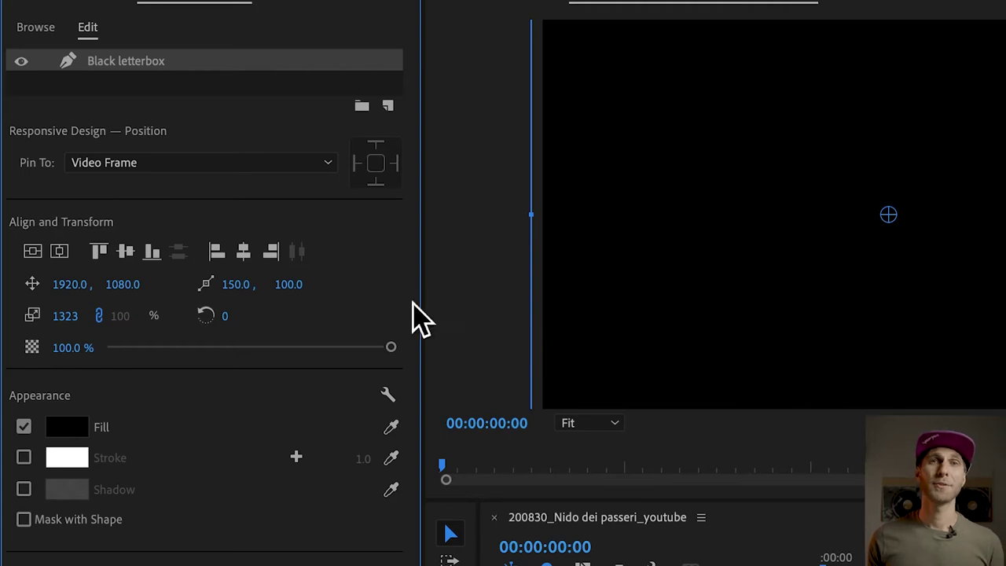
Step: Add a second rectangle layer and rename it from Shape 02 to 'Mask'
click(396, 113)
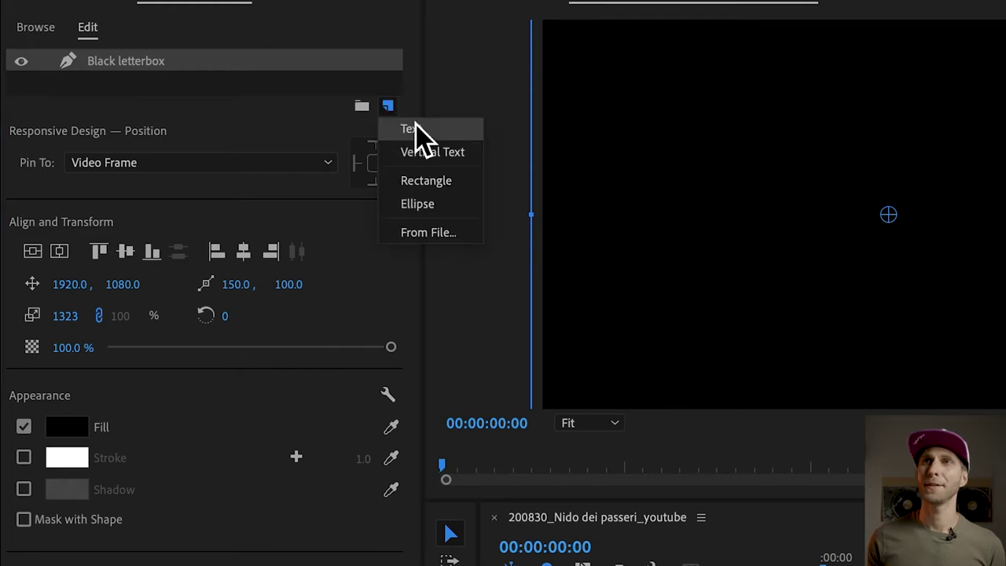
click(449, 181)
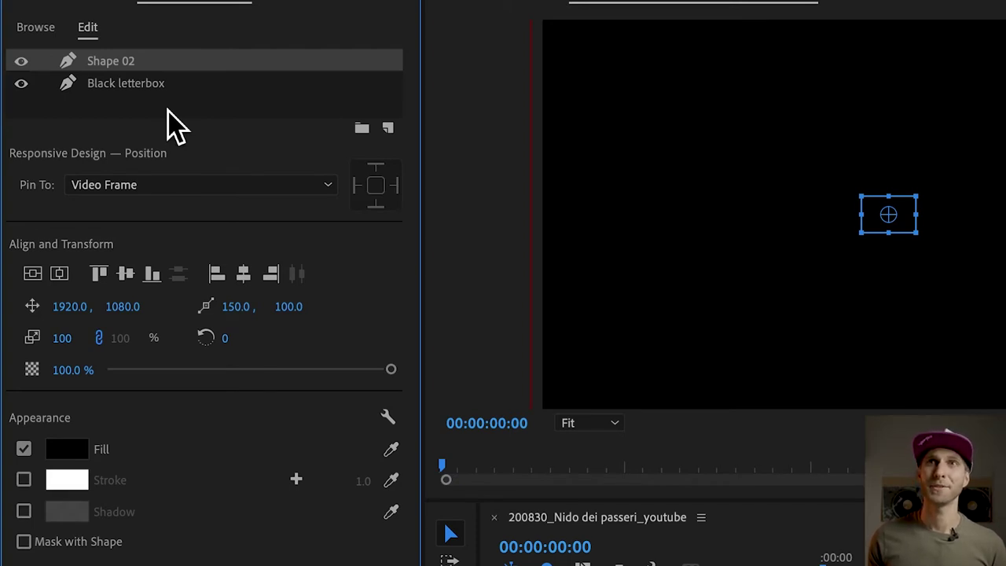
right_click(138, 67)
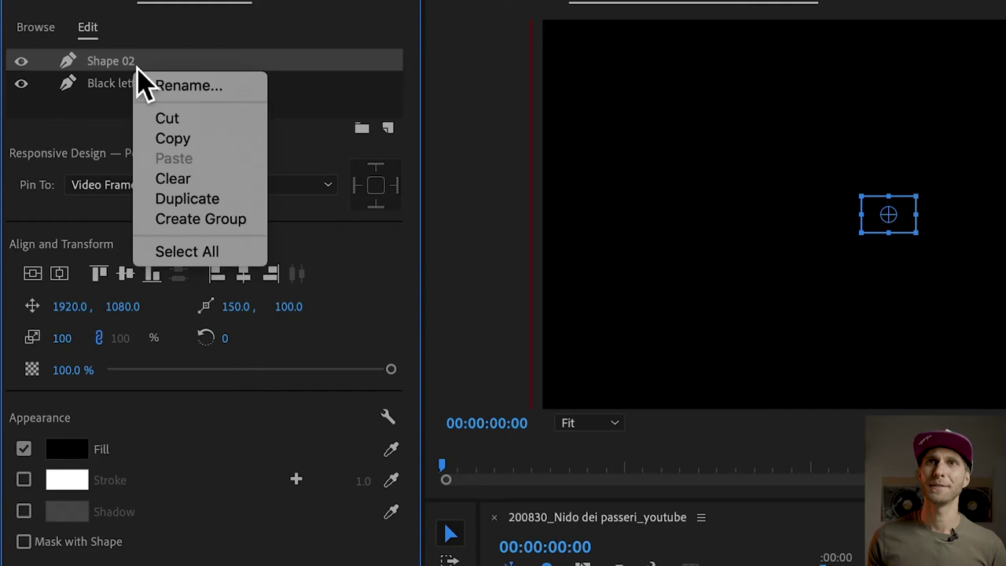
click(203, 83)
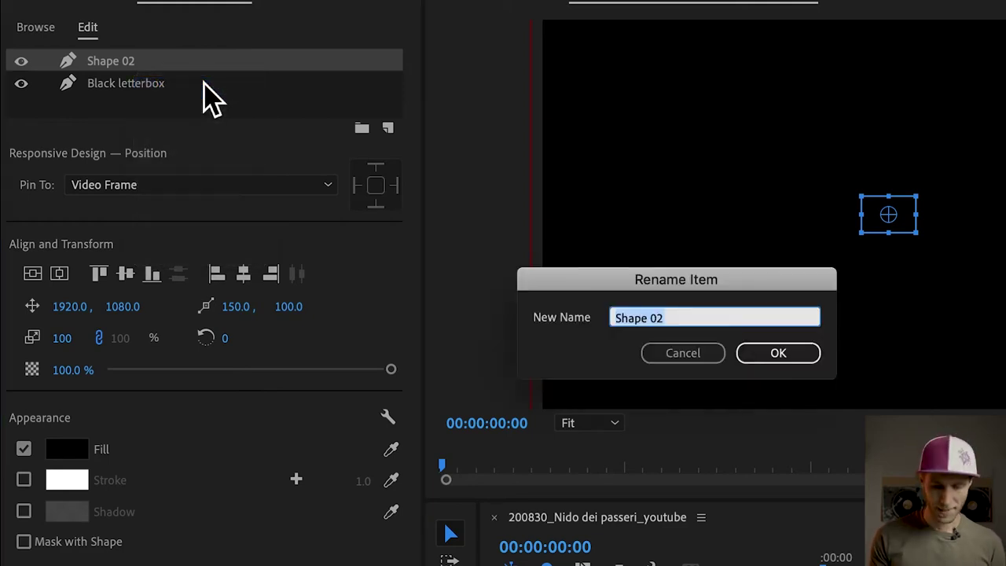
text(Mask)
key(Return)
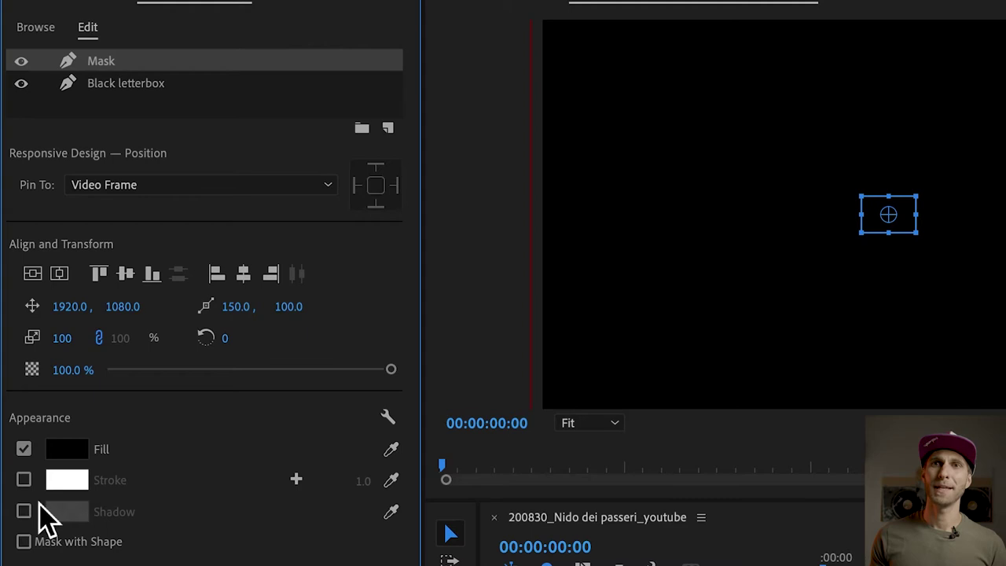
Step: Turn on Mask with Shape and Invert for the Mask layer
click(24, 542)
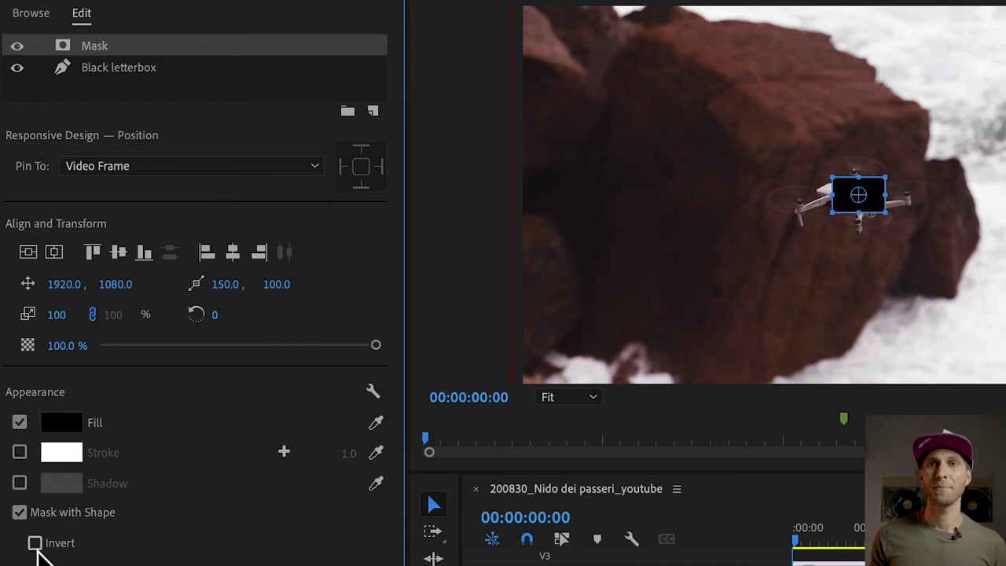
click(36, 544)
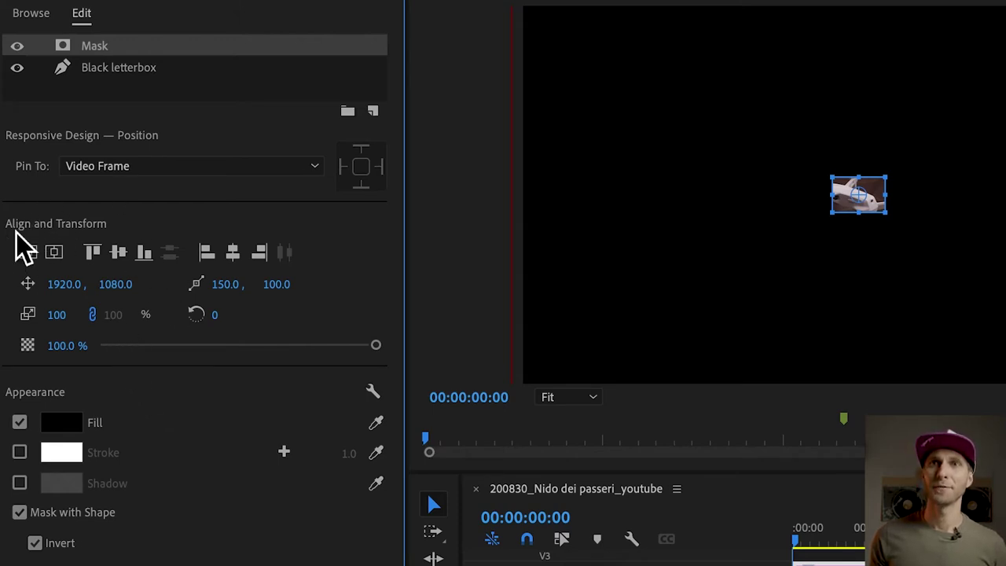
Step: Unlock proportional scaling and widen the Mask's horizontal scale to 1311%
click(93, 316)
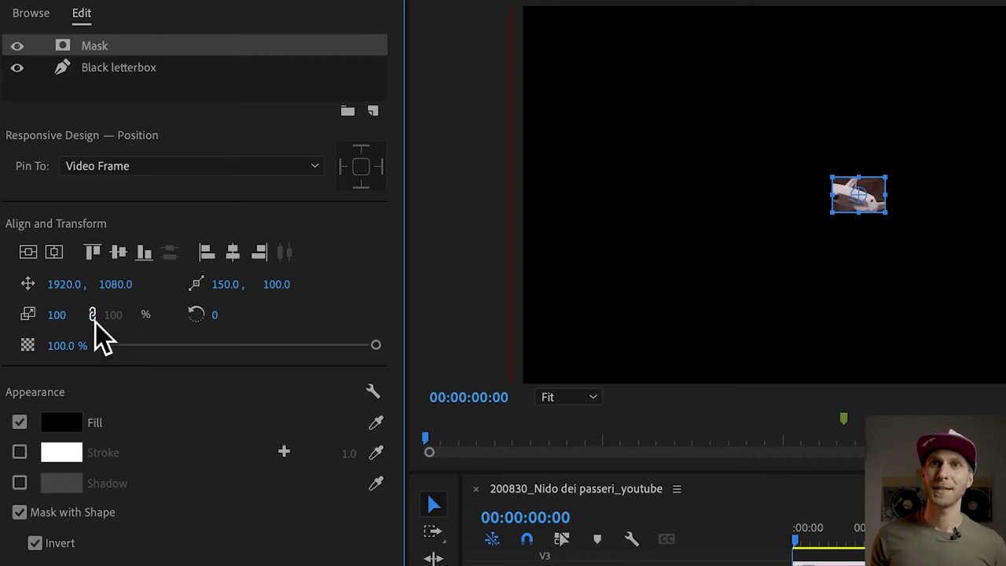
click(95, 322)
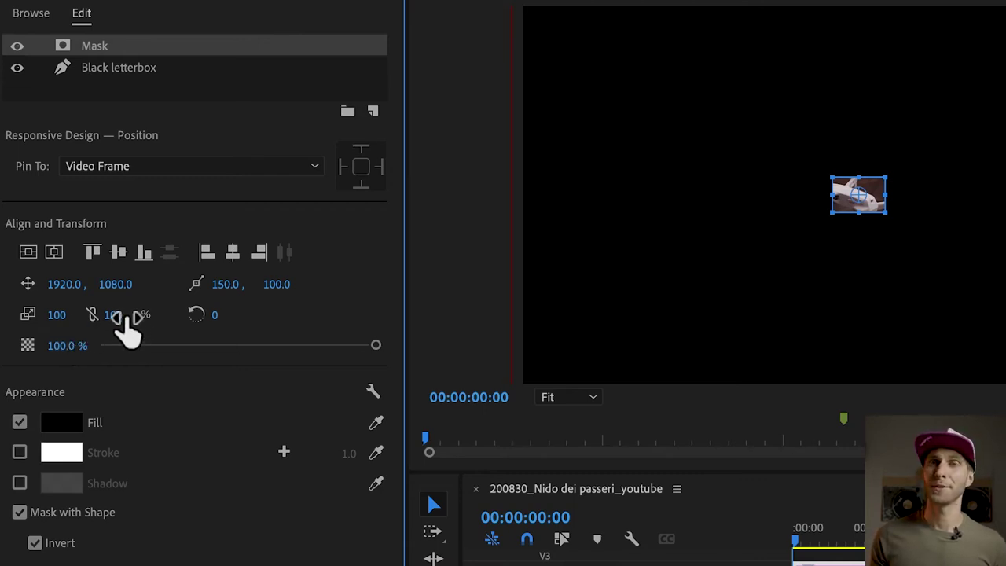
drag(124, 323, 850, 322)
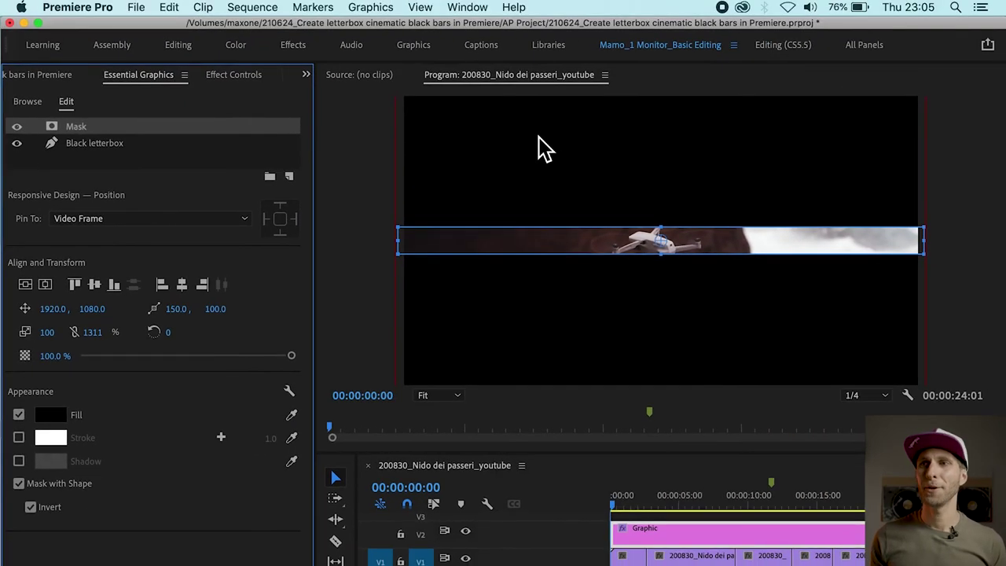
Step: Show Effect Controls, expand Shape (Mask), and widen the property column
drag(643, 495, 602, 506)
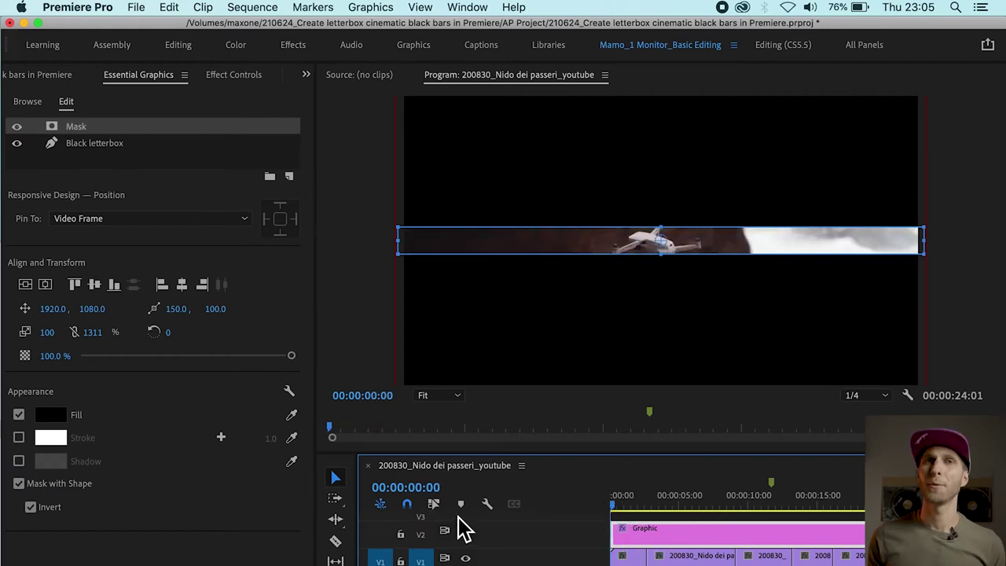
click(468, 7)
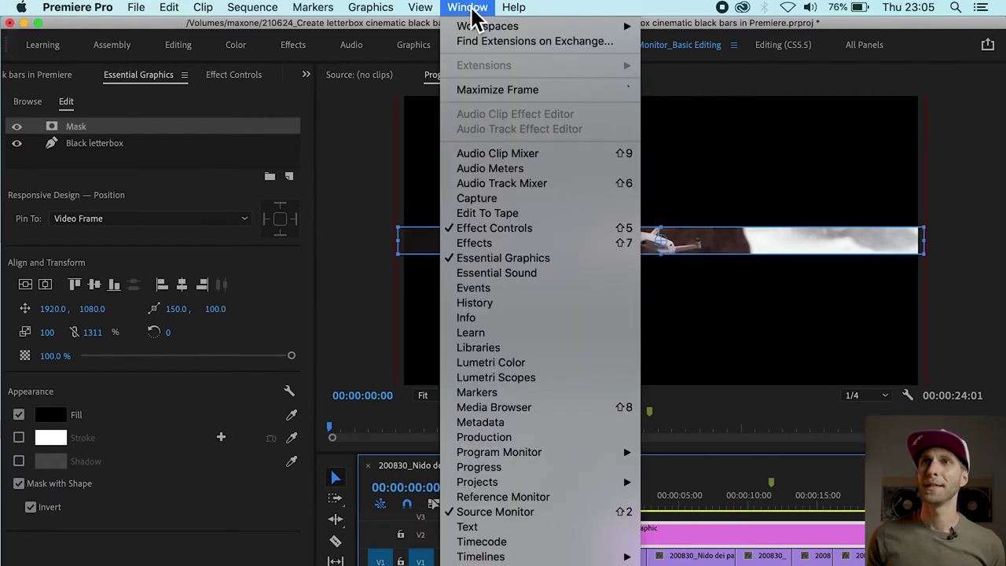
click(530, 230)
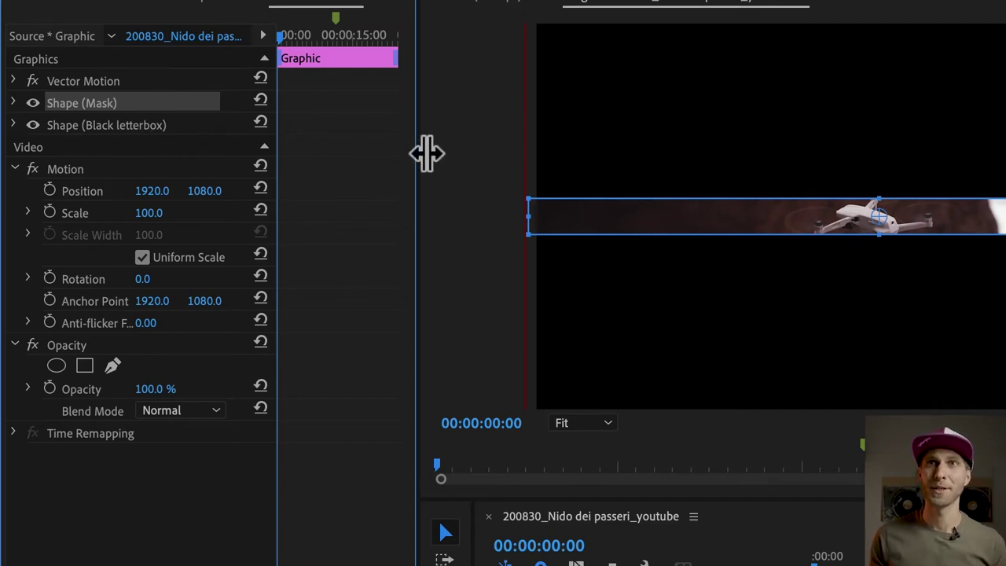
drag(427, 152, 479, 153)
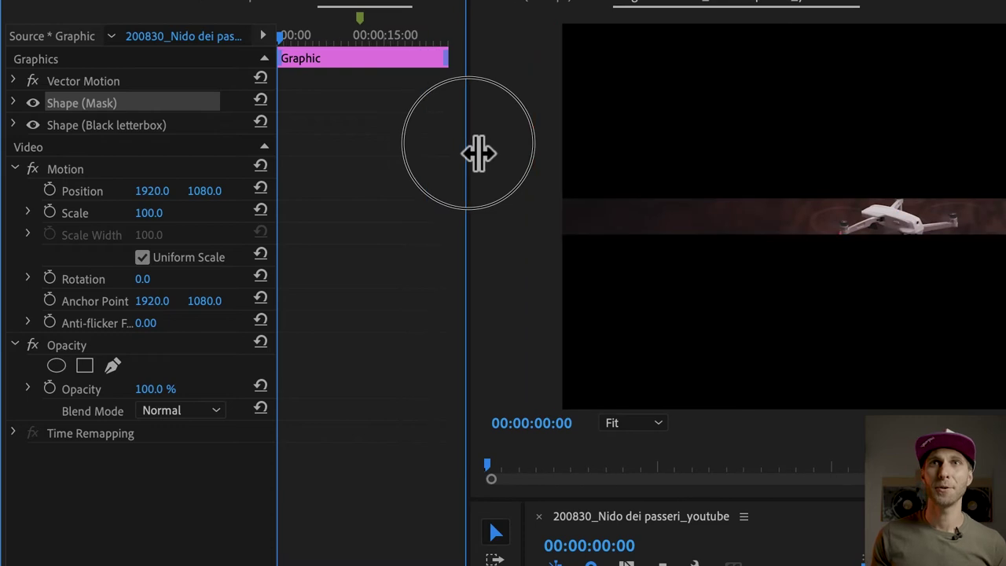
click(14, 103)
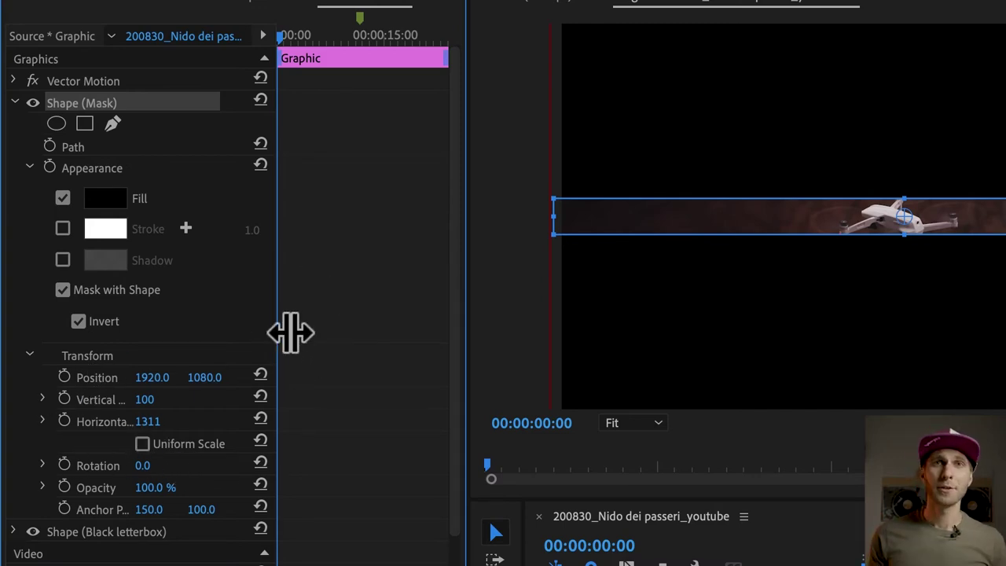
drag(290, 334, 346, 334)
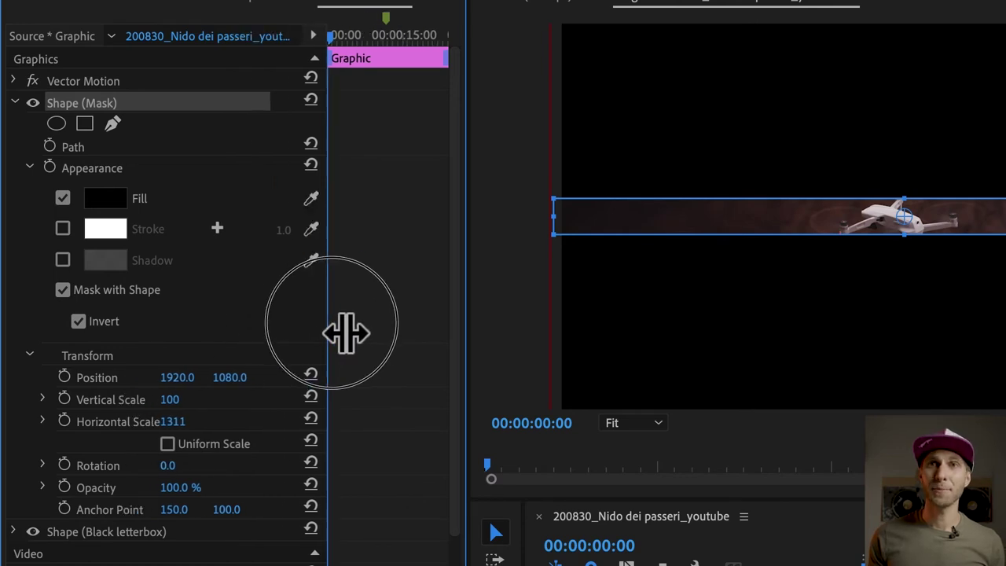
Step: Add a Vertical Scale keyframe of 0 for the Mask at the sequence start
click(65, 401)
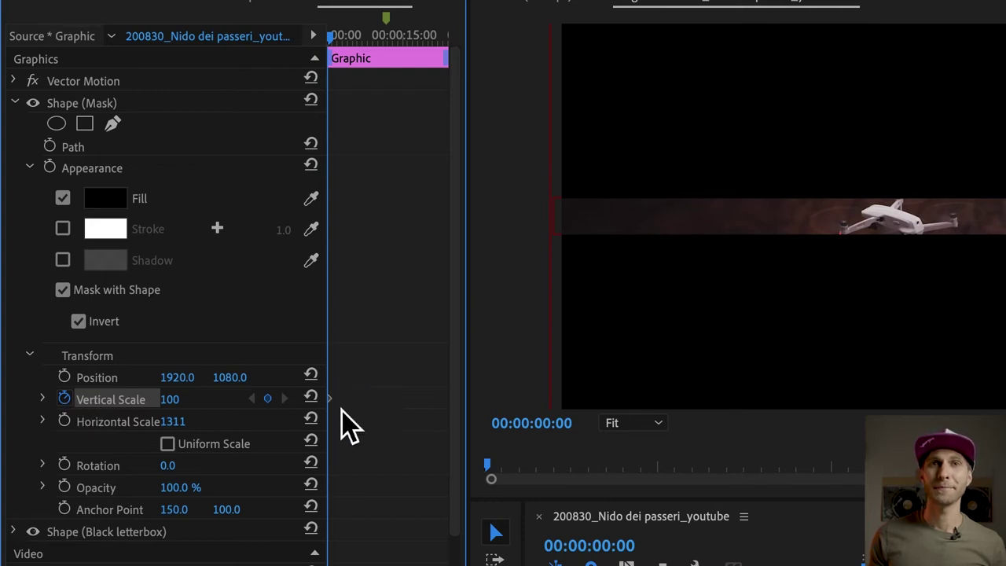
click(178, 400)
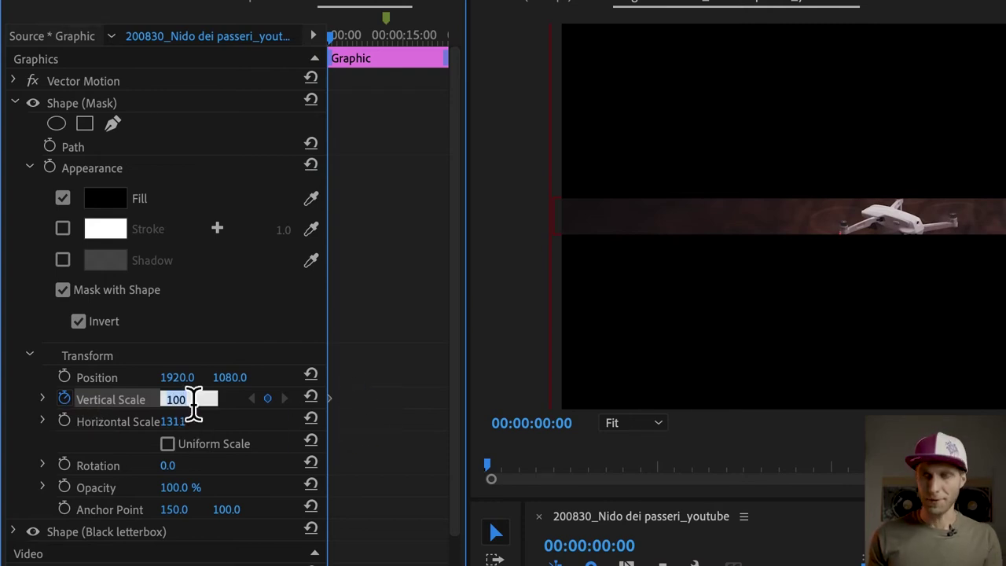
text(0)
key(Return)
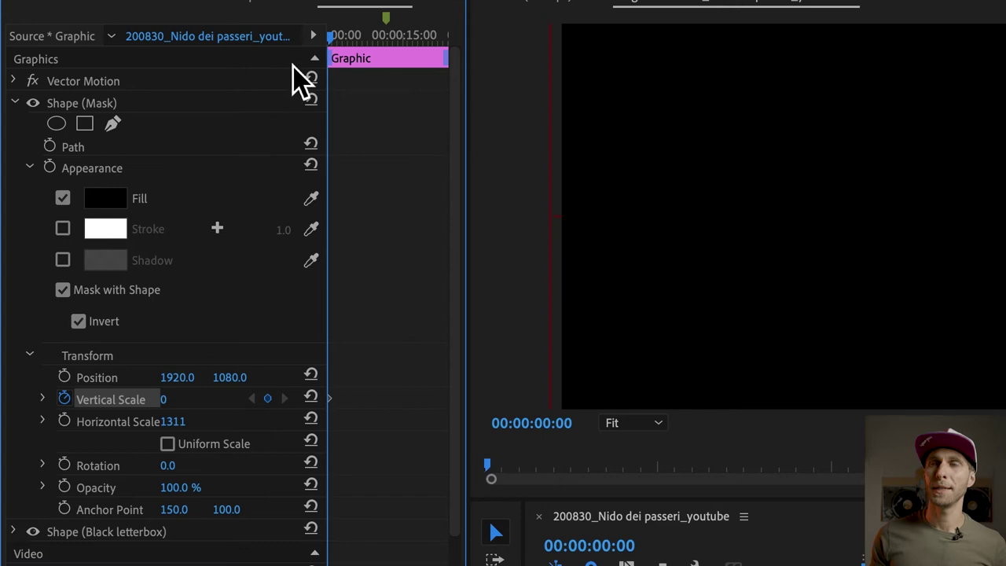
Step: Move the playhead to 00:00:01:00
click(619, 542)
click(619, 543)
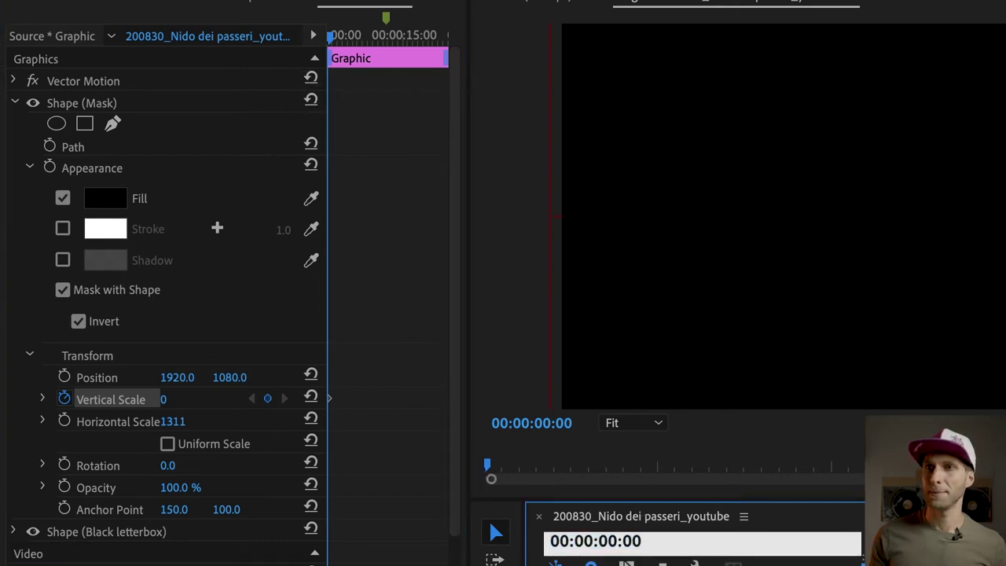
text(1)
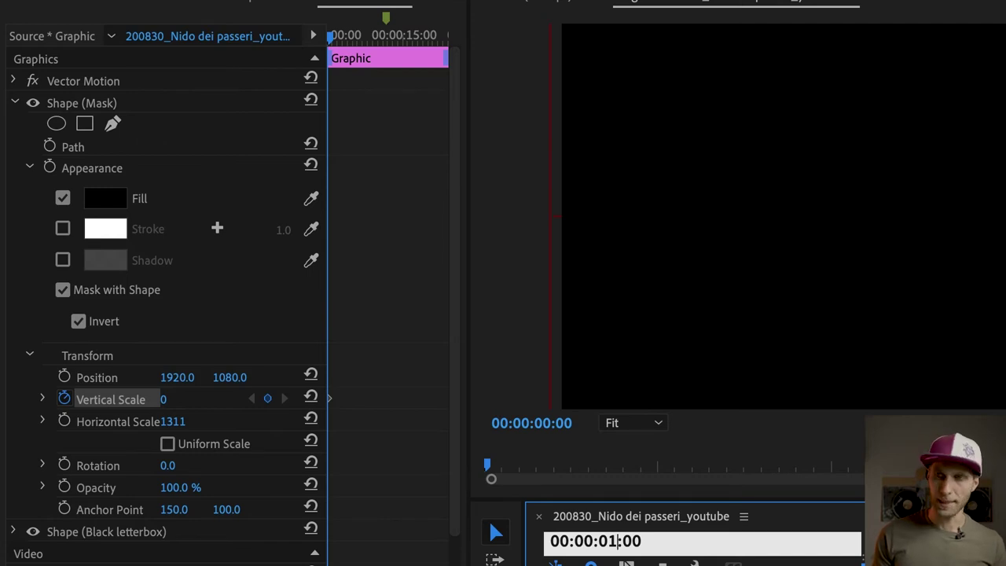
key(Return)
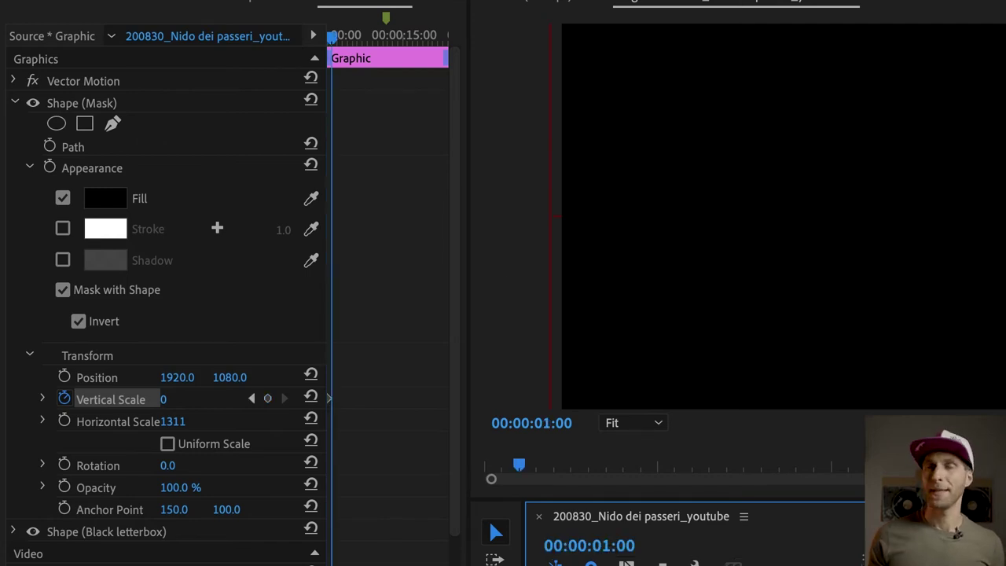
Step: Zoom the keyframe view and key the Mask's Vertical Scale at 1080 at one second
click(382, 393)
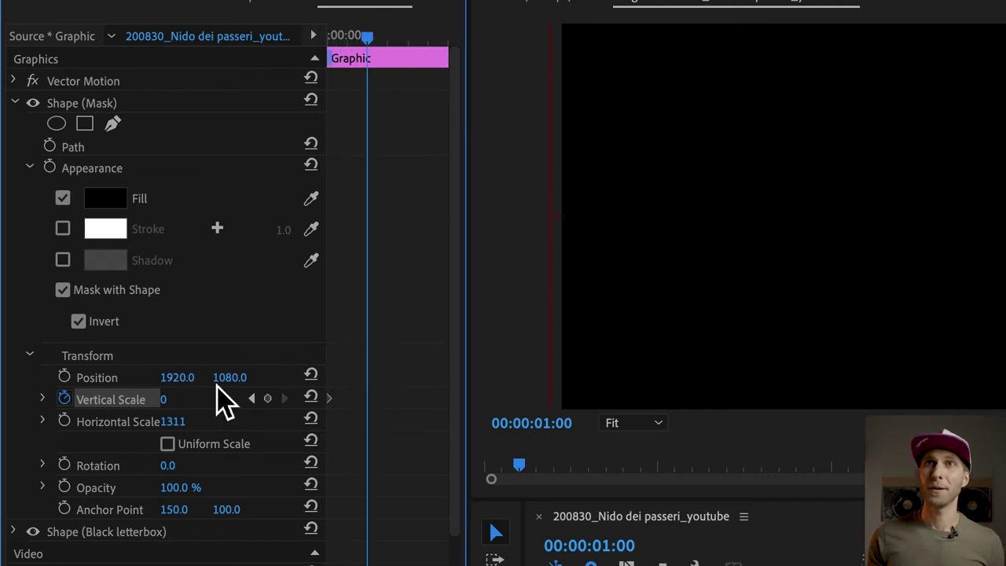
click(165, 399)
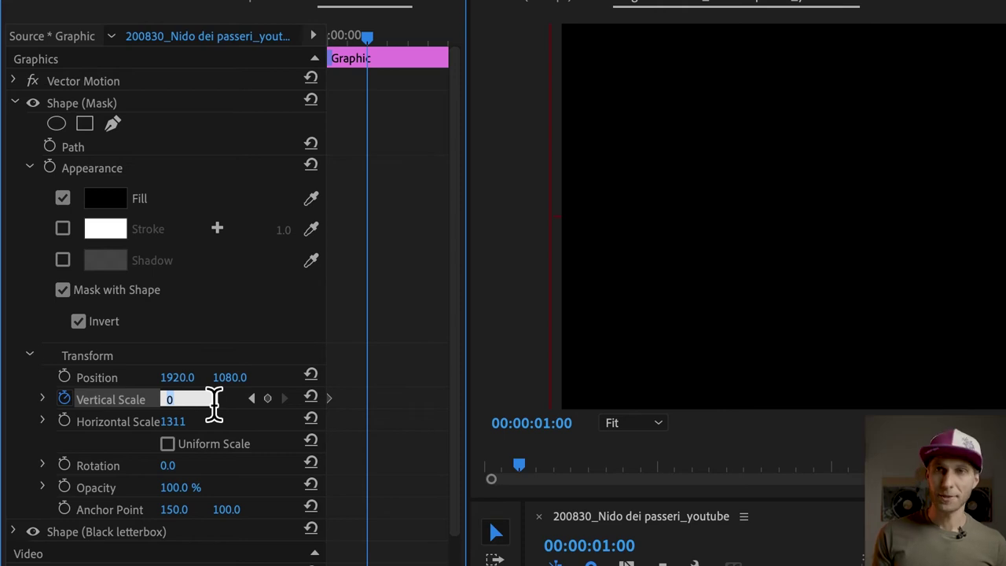
text(1080)
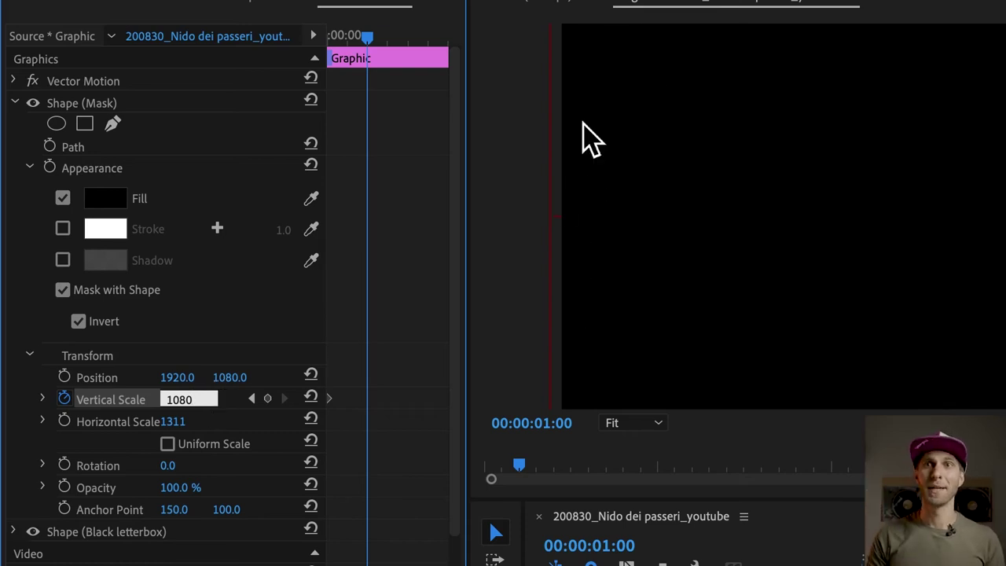
click(233, 407)
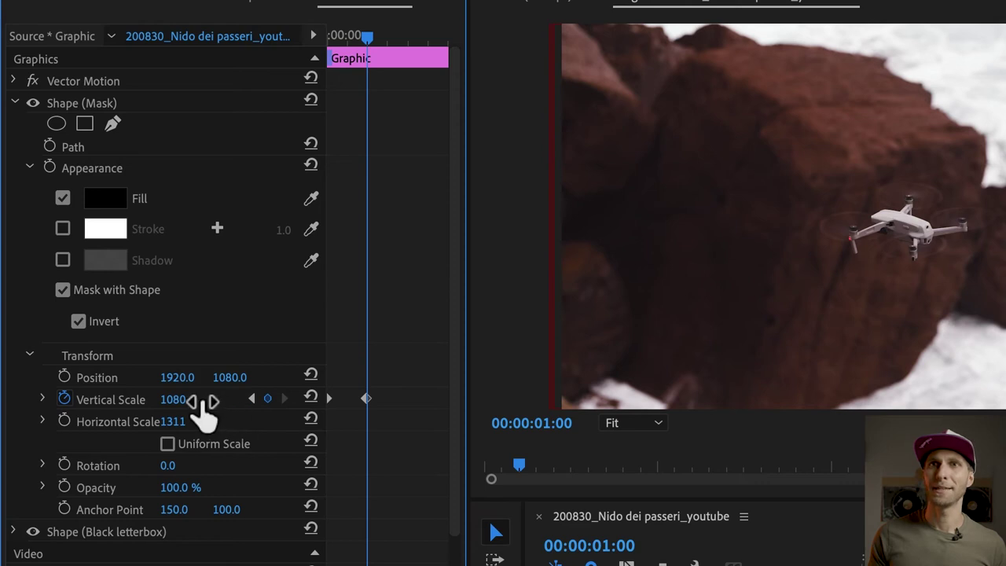
drag(202, 399, 132, 400)
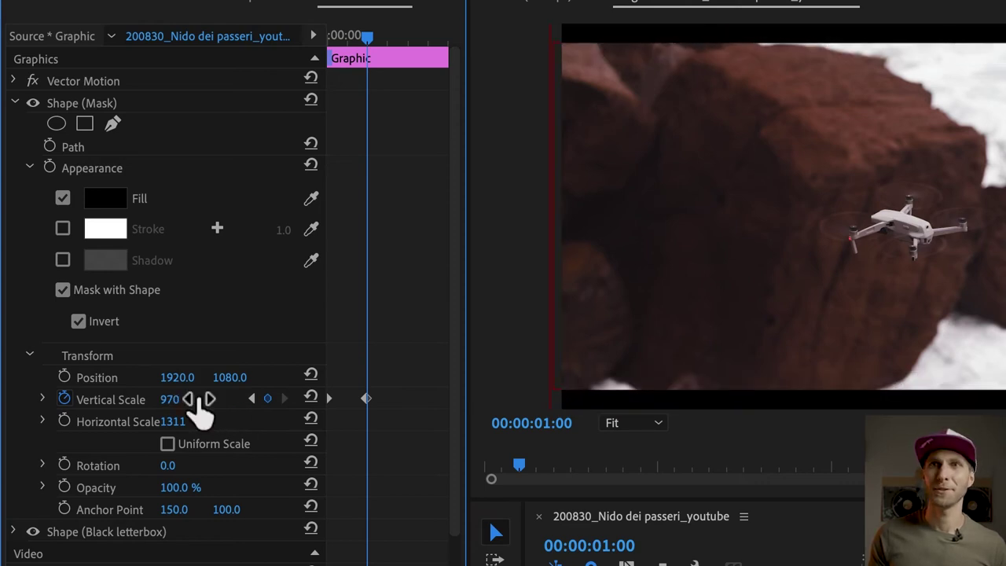
click(180, 407)
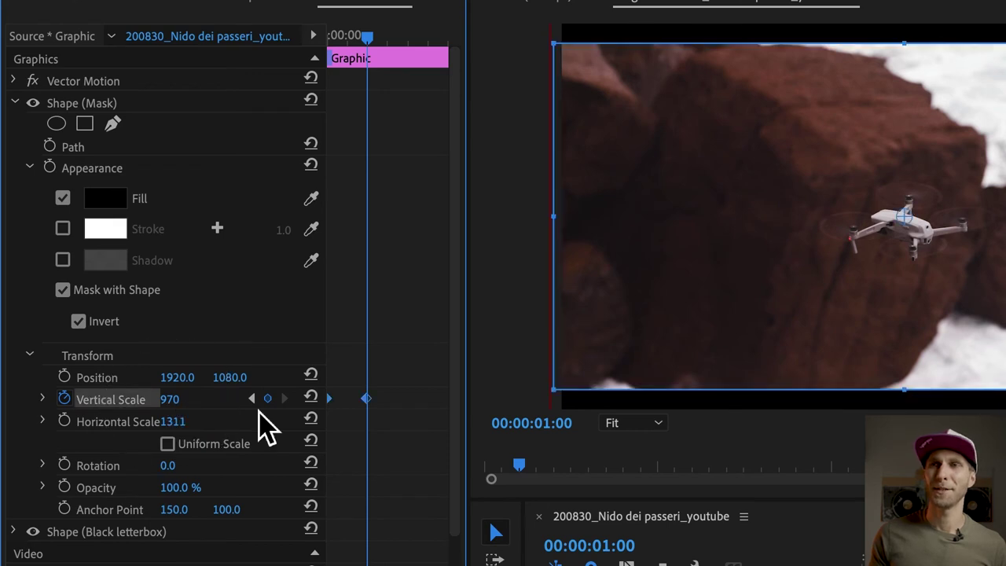
click(195, 402)
text(1080)
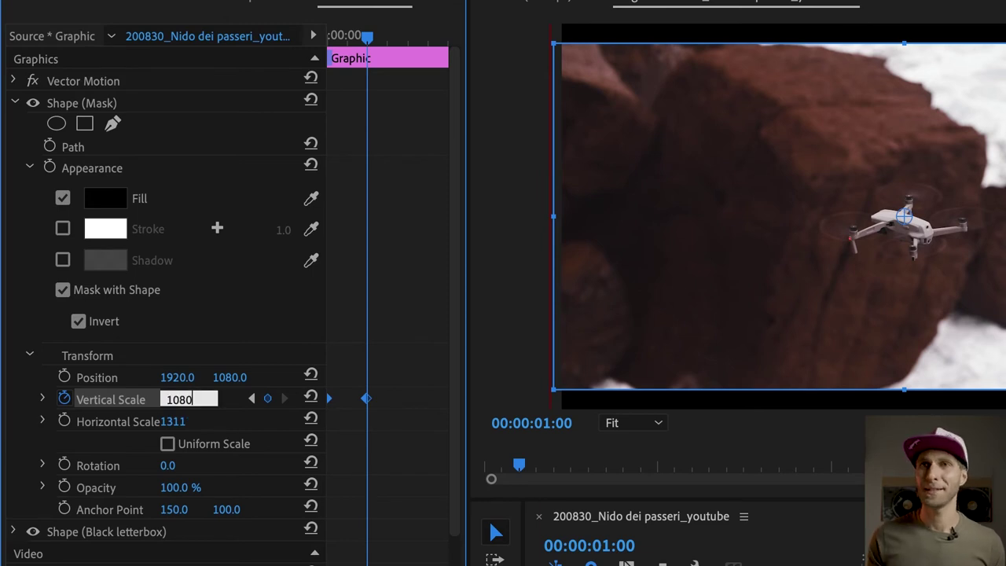
key(Return)
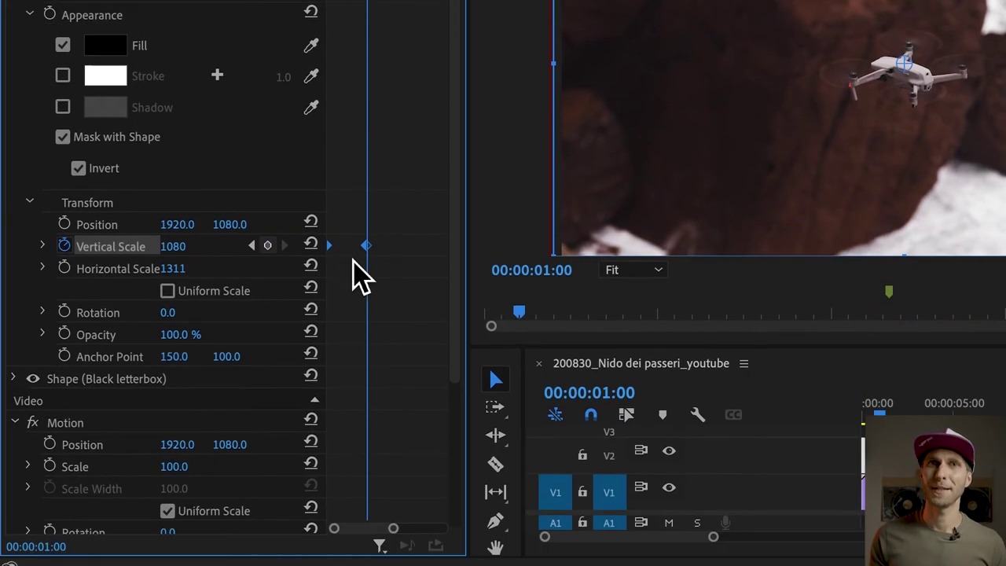
Step: Apply Ease In to the end Vertical Scale keyframe
right_click(368, 250)
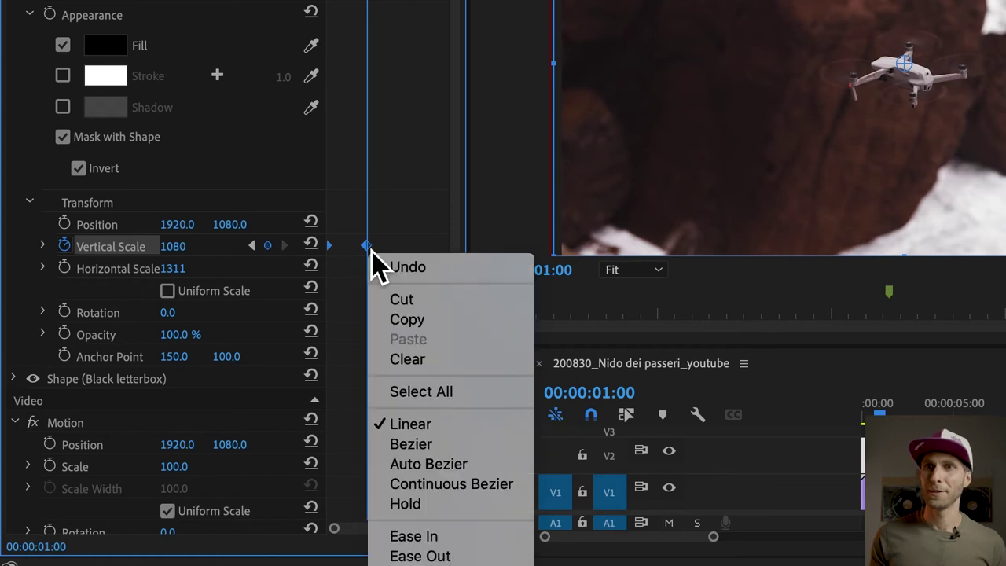
click(461, 539)
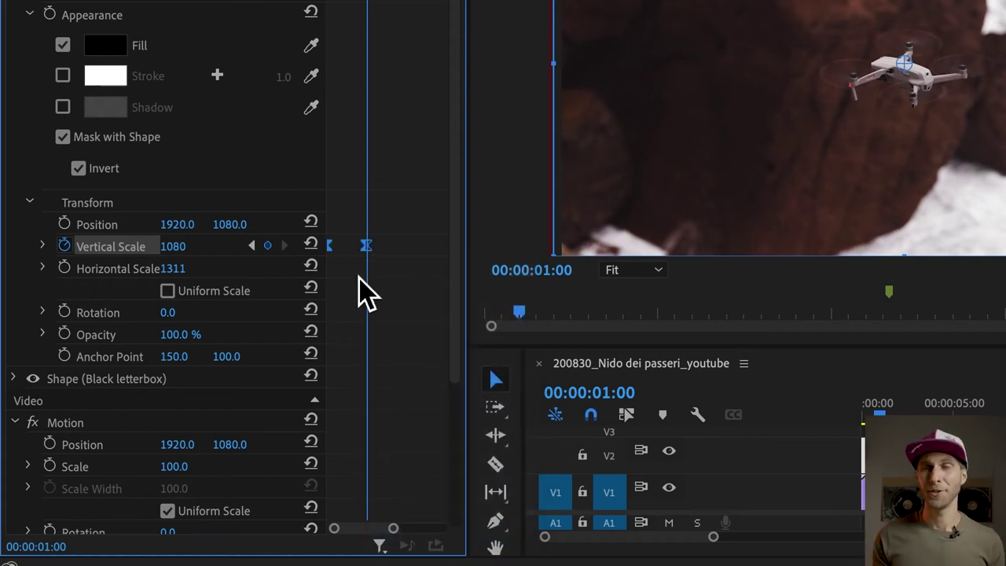
click(406, 250)
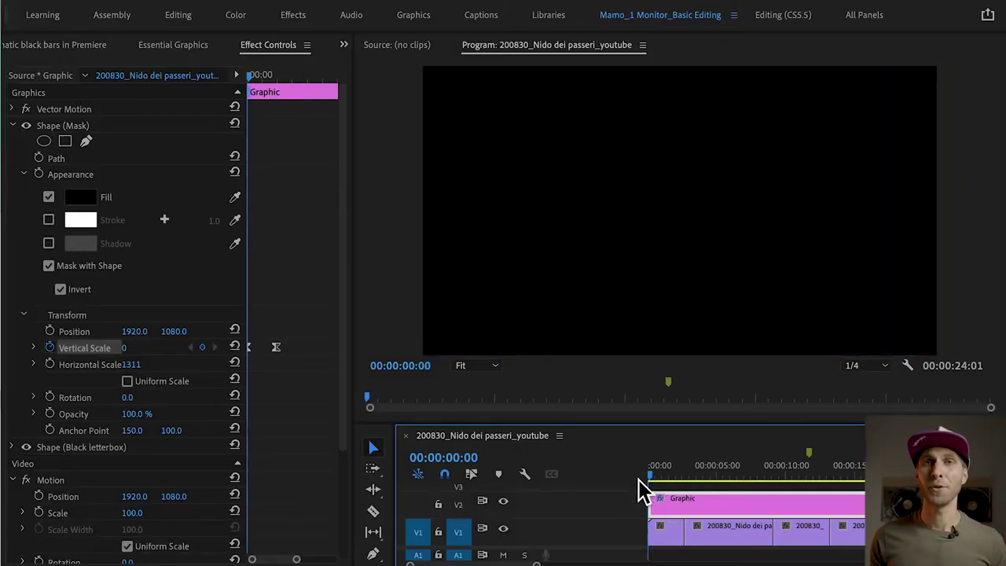
Step: Preview the bars, then drag the end keyframe later to about two seconds
key(space)
key(space)
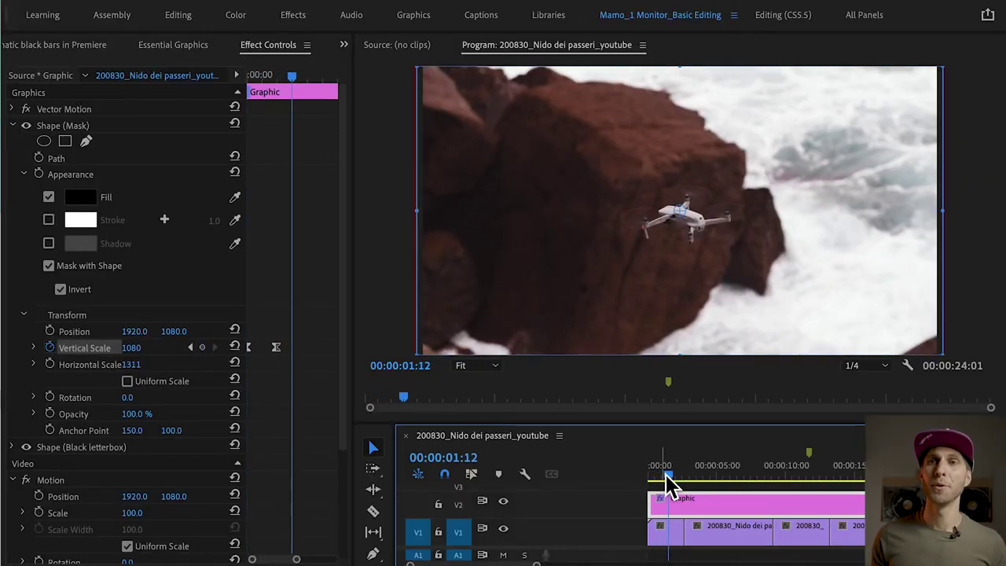
mouse_move(666, 476)
mouse_down()
mouse_move(649, 487)
mouse_move(667, 485)
mouse_up()
drag(277, 348, 311, 353)
click(653, 478)
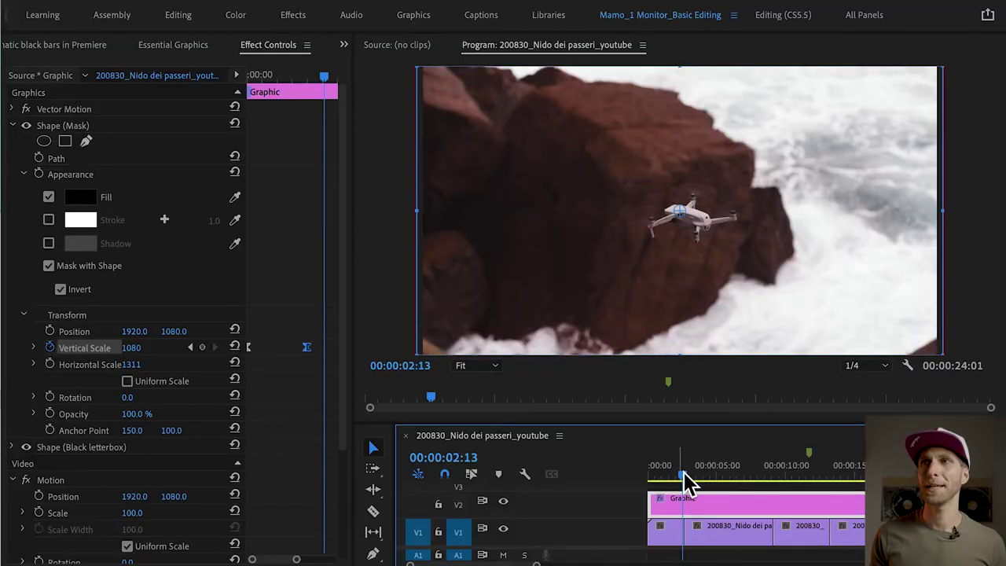
Step: Snap the end keyframe to 00:00:02:00 and set the Mask's Vertical Scale to 855
drag(678, 479, 664, 484)
drag(312, 78, 308, 80)
click(315, 351)
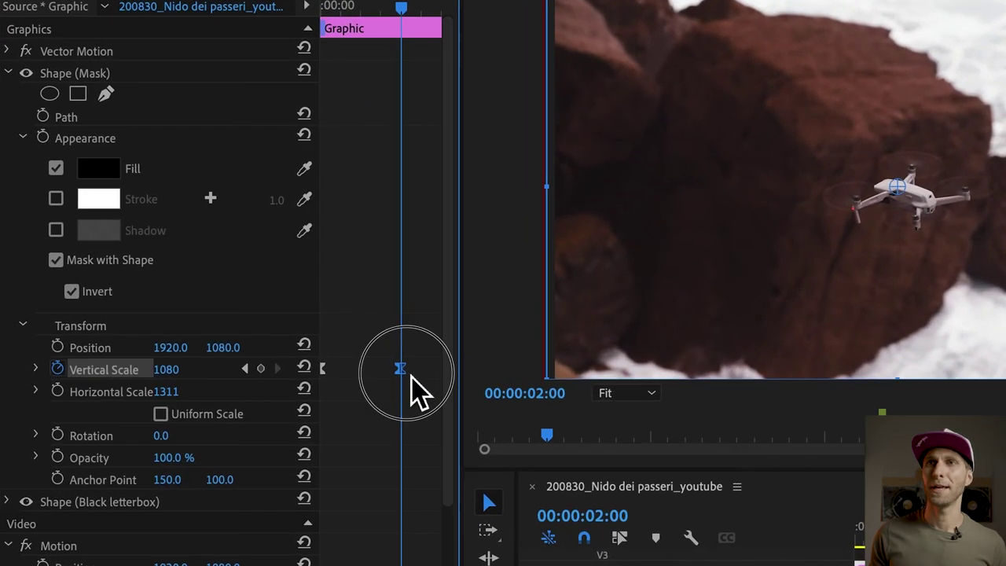
mouse_move(410, 375)
mouse_down()
mouse_move(397, 375)
mouse_move(406, 374)
mouse_up()
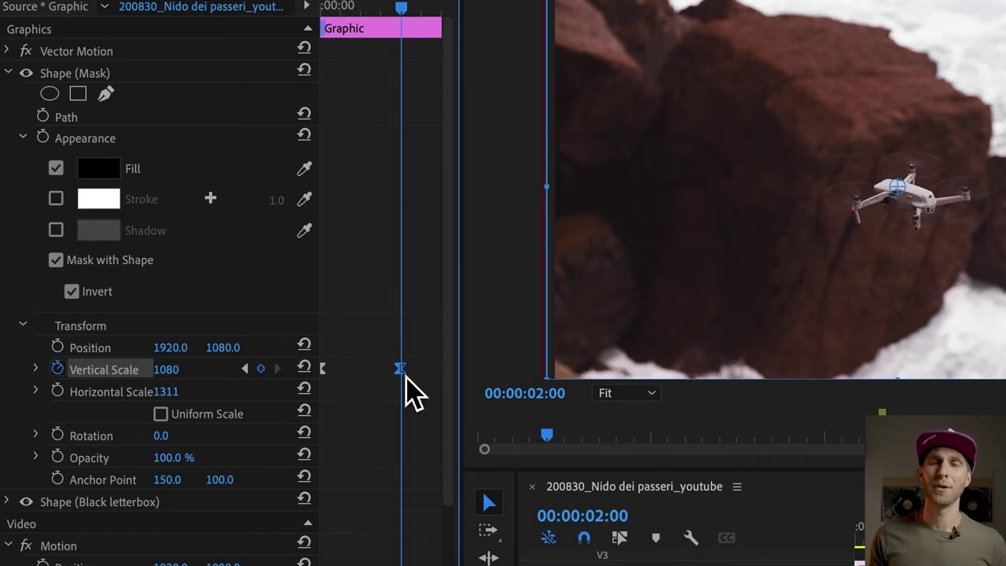
drag(180, 382, 6, 369)
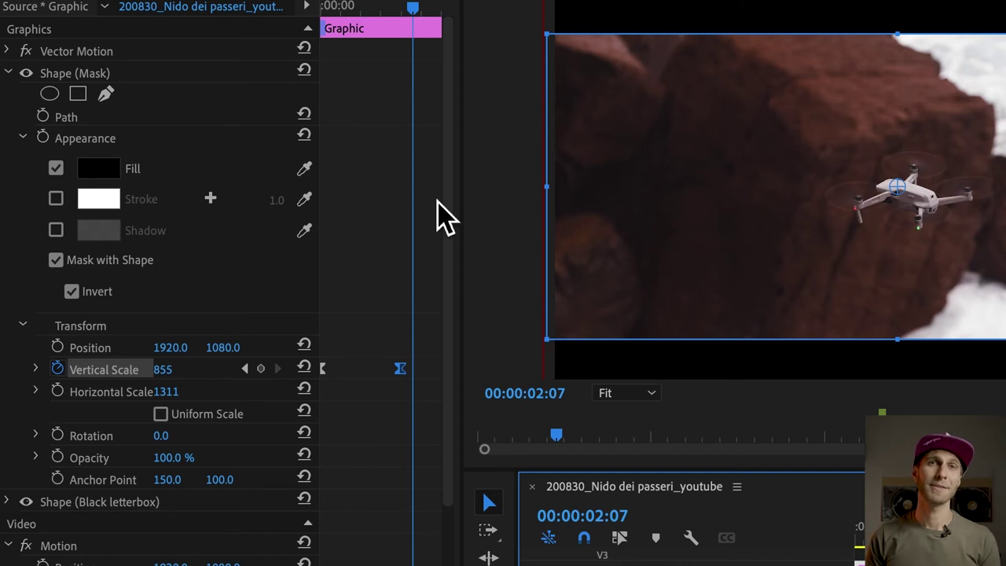
click(394, 319)
key(backslash)
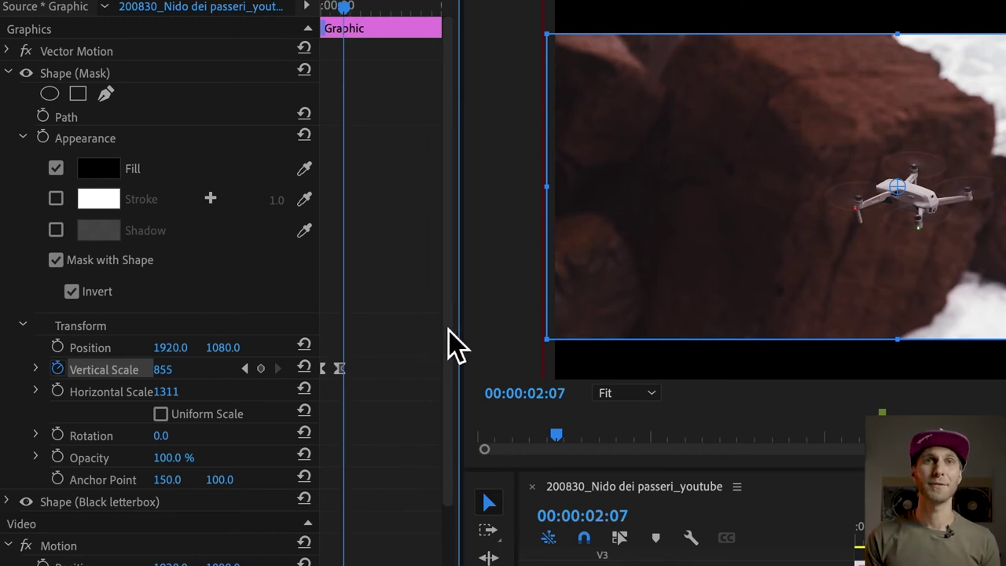
key(shift+3)
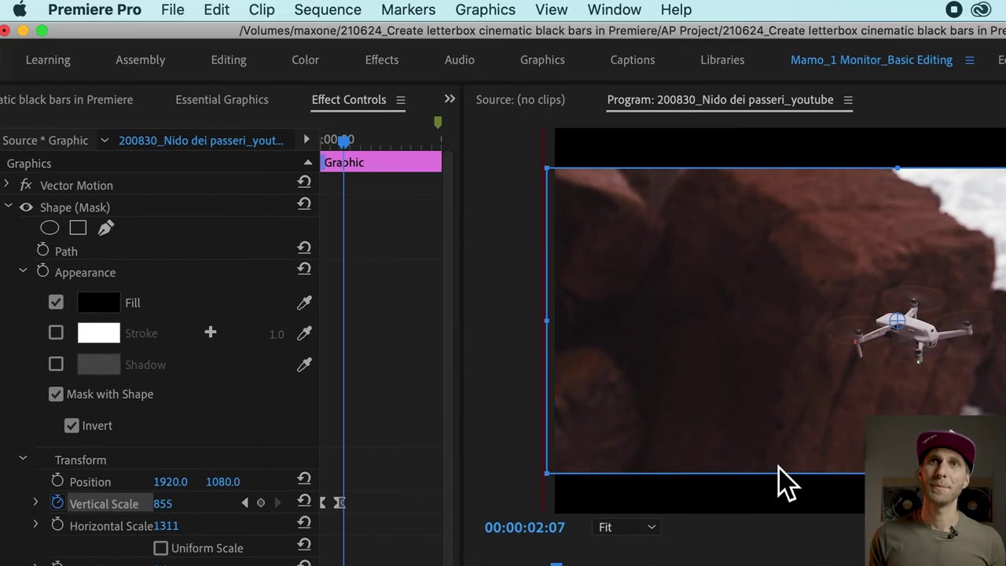
click(228, 101)
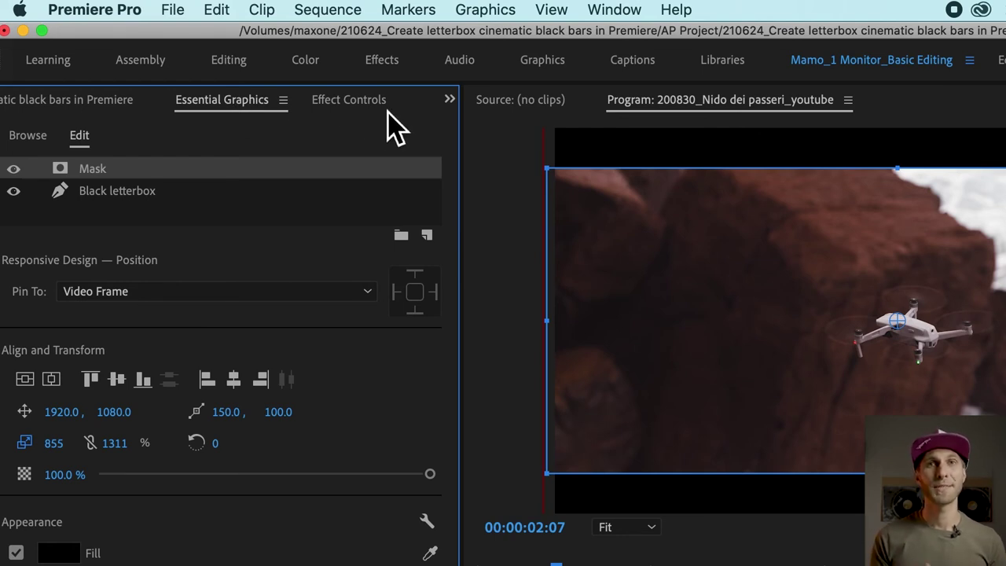
click(368, 117)
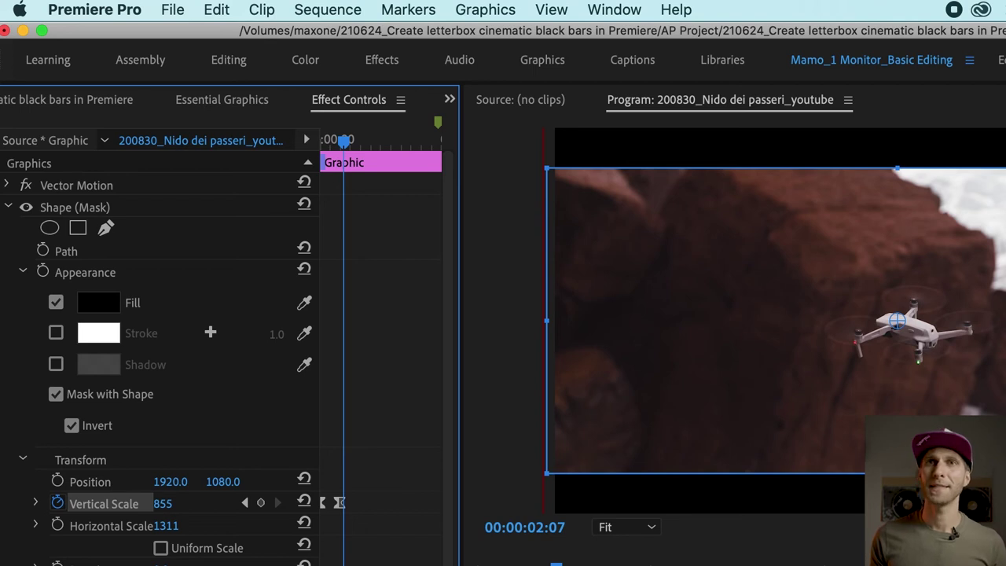
Step: Export the graphic as Motion Graphics template 'Cinematic letterbox_' to Local Templates Folder
click(489, 11)
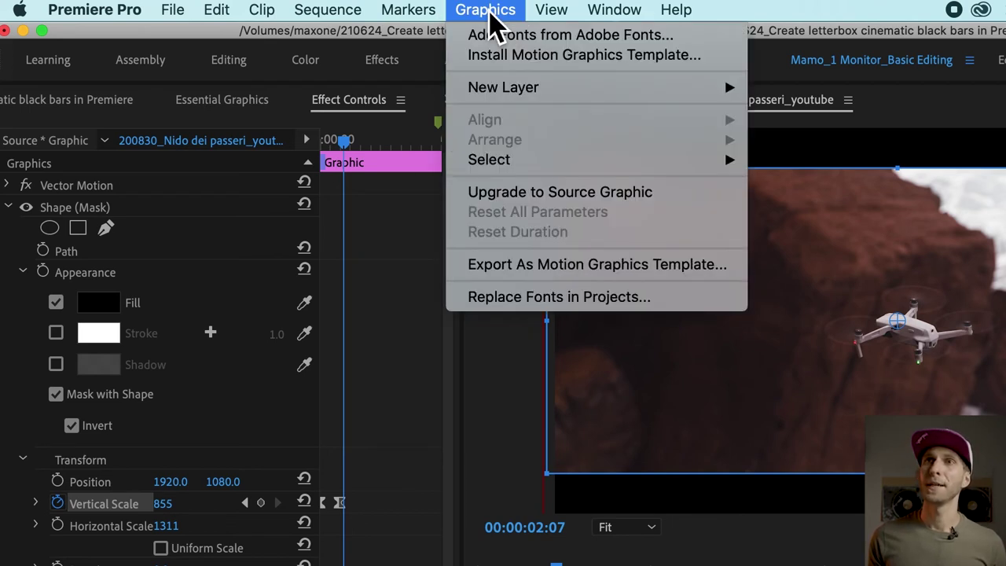
click(579, 266)
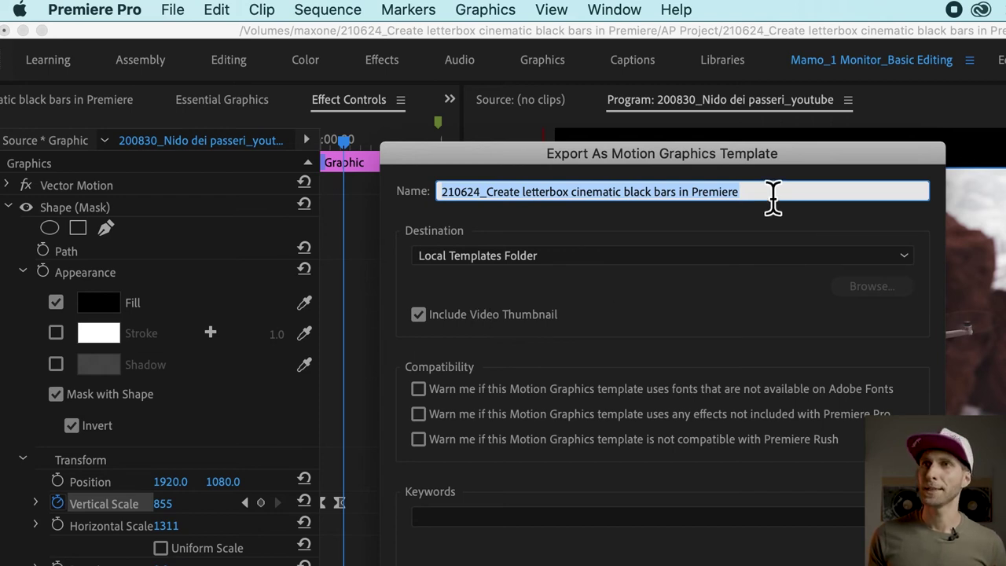
text(Cinmeat)
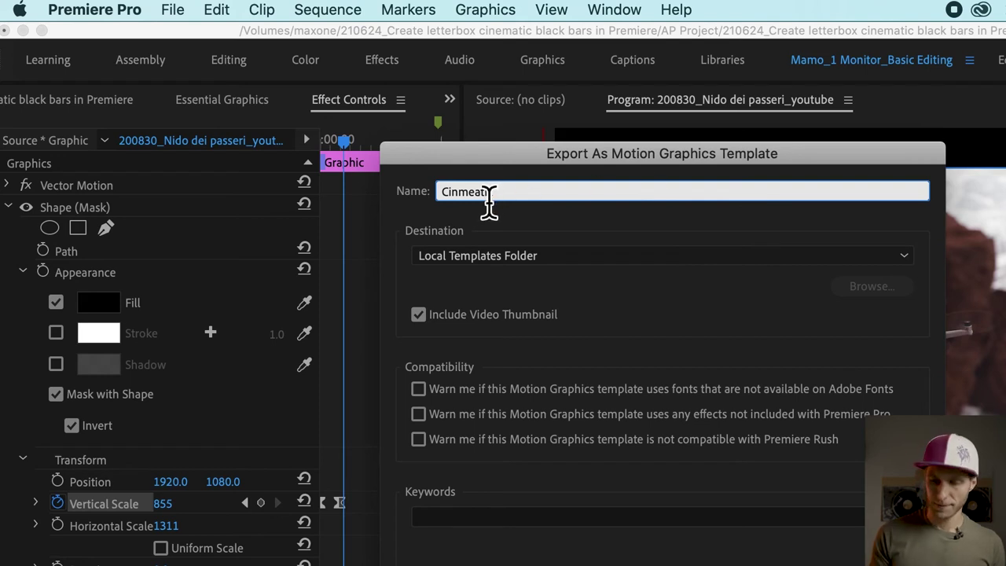
drag(494, 197, 465, 196)
text(emat)
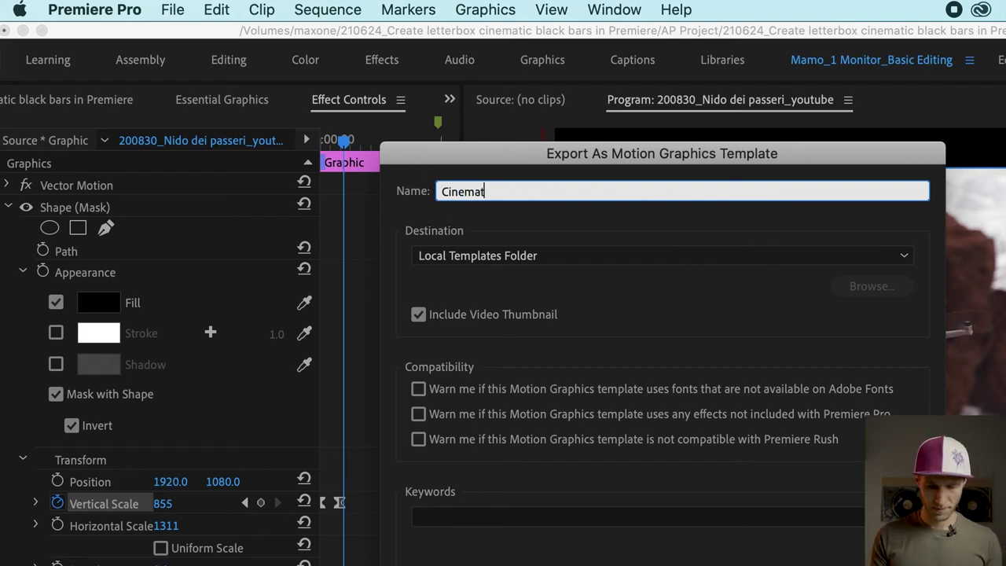
text(ic letterbox_)
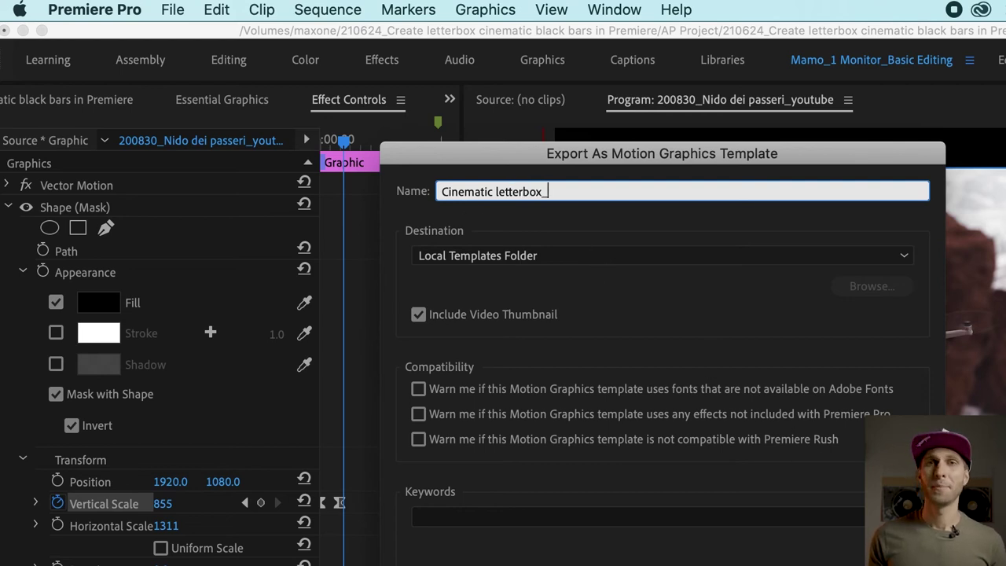
key(Return)
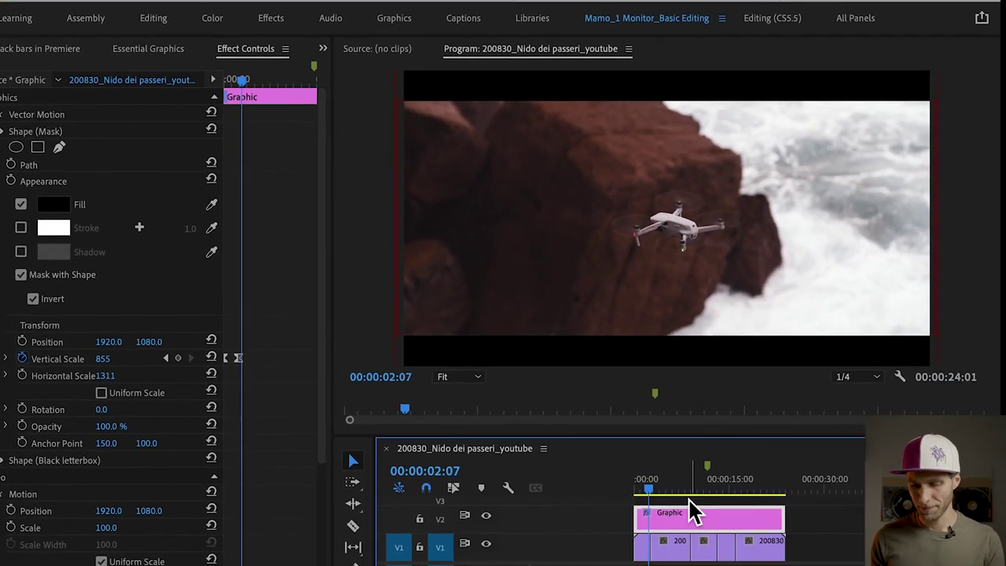
Step: Move the last V1 drone clip about 11 seconds later, leaving a gap, and park the playhead on it
click(767, 544)
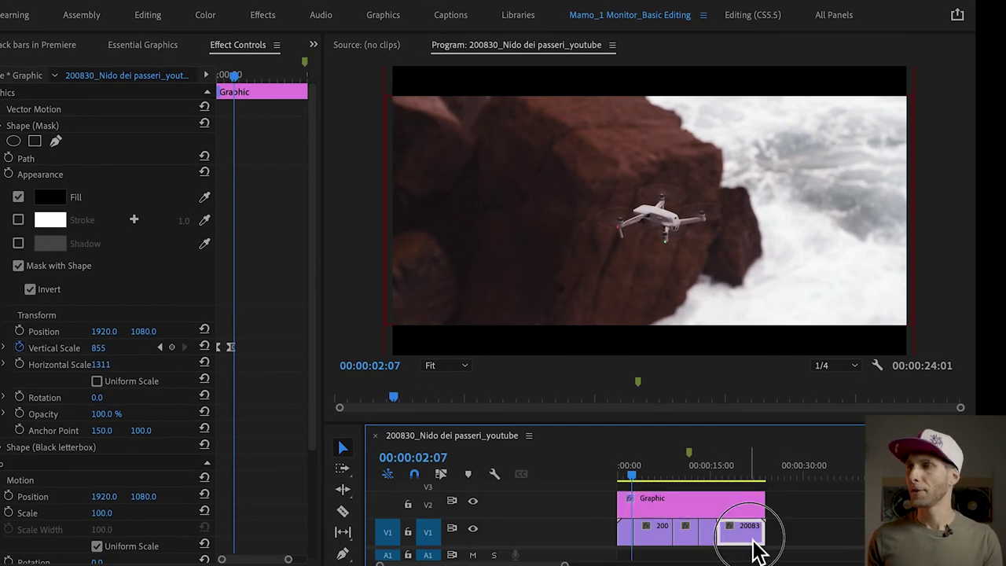
drag(755, 550, 857, 539)
click(713, 537)
mouse_move(825, 475)
mouse_down()
mouse_move(844, 480)
mouse_move(813, 478)
mouse_up()
Step: Search 'letterbox' in the Essential Graphics Browse panel to locate the saved template
click(139, 47)
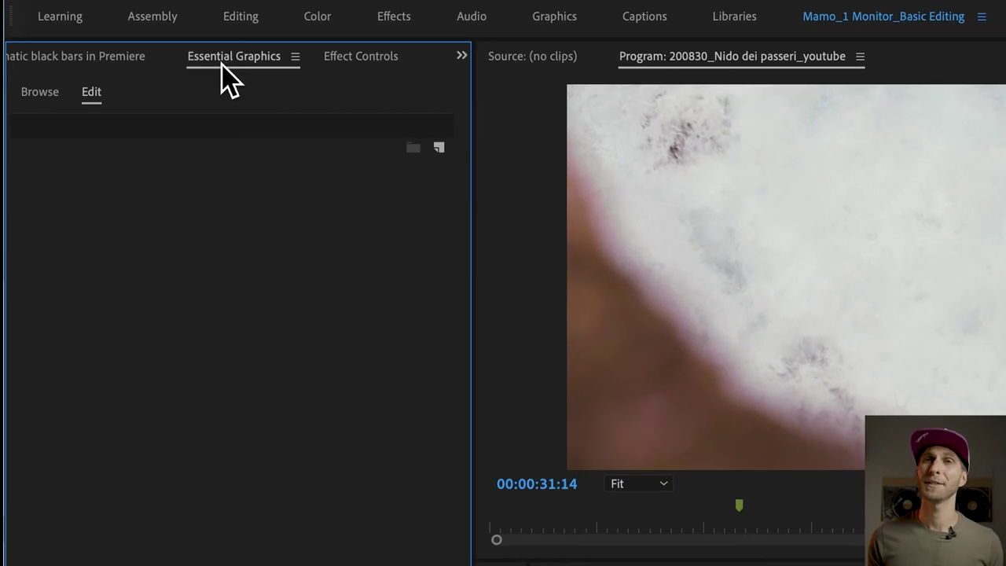
click(41, 93)
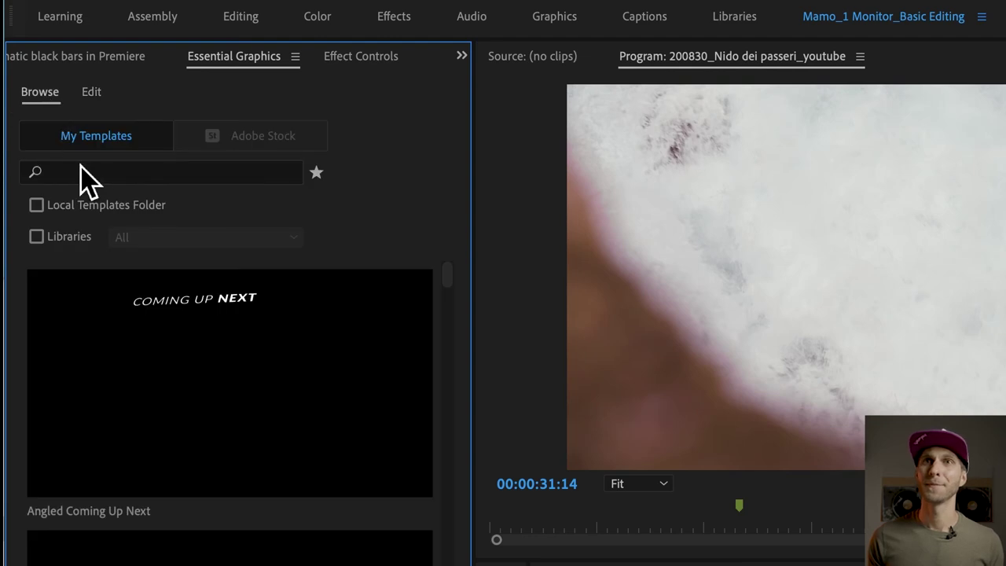
click(110, 175)
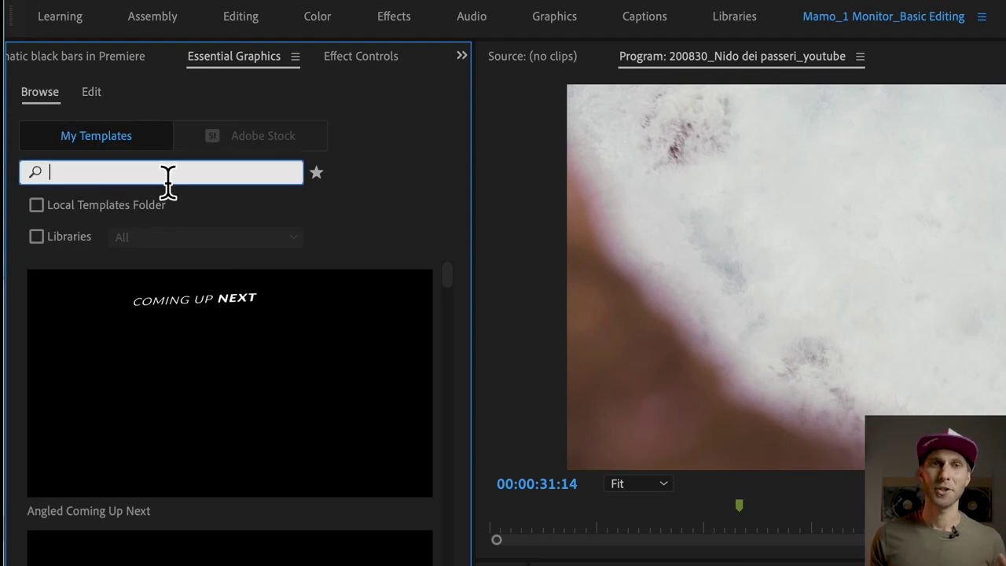
text(letterbox)
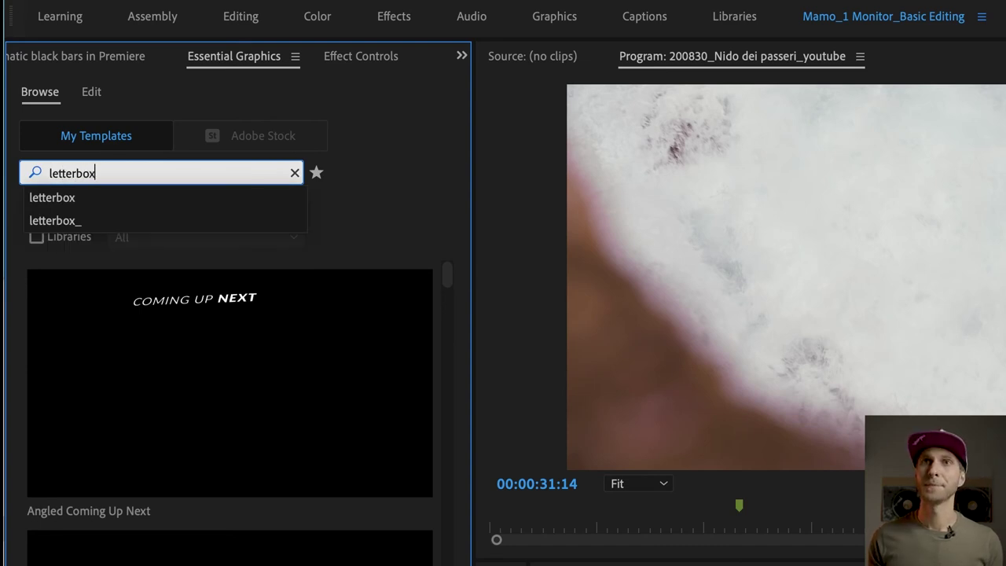
key(Return)
scroll(359, 490, down, 1)
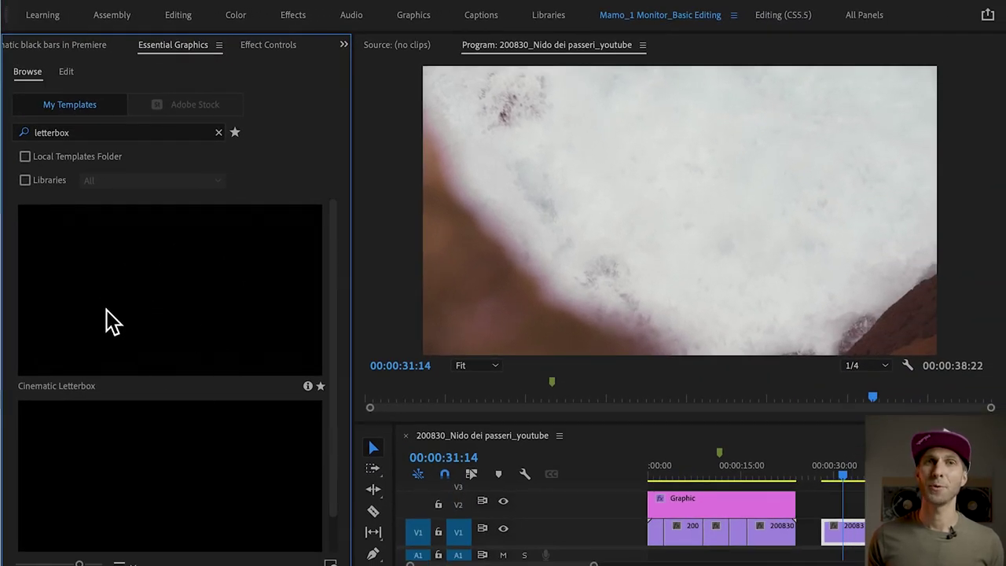
Step: Place the Cinematic Letterbox template on V2 above the moved clip and play it back
drag(106, 310, 829, 482)
key(space)
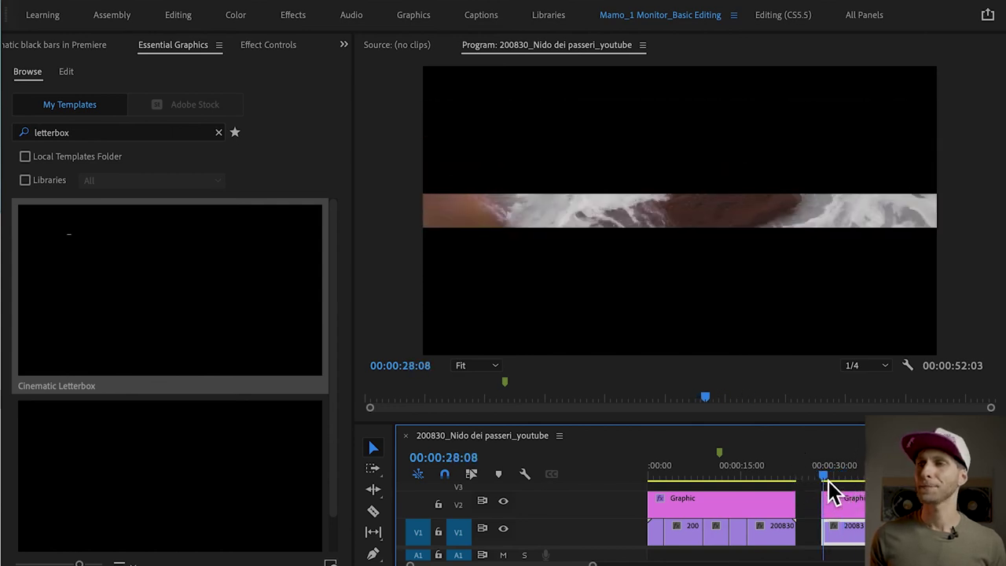